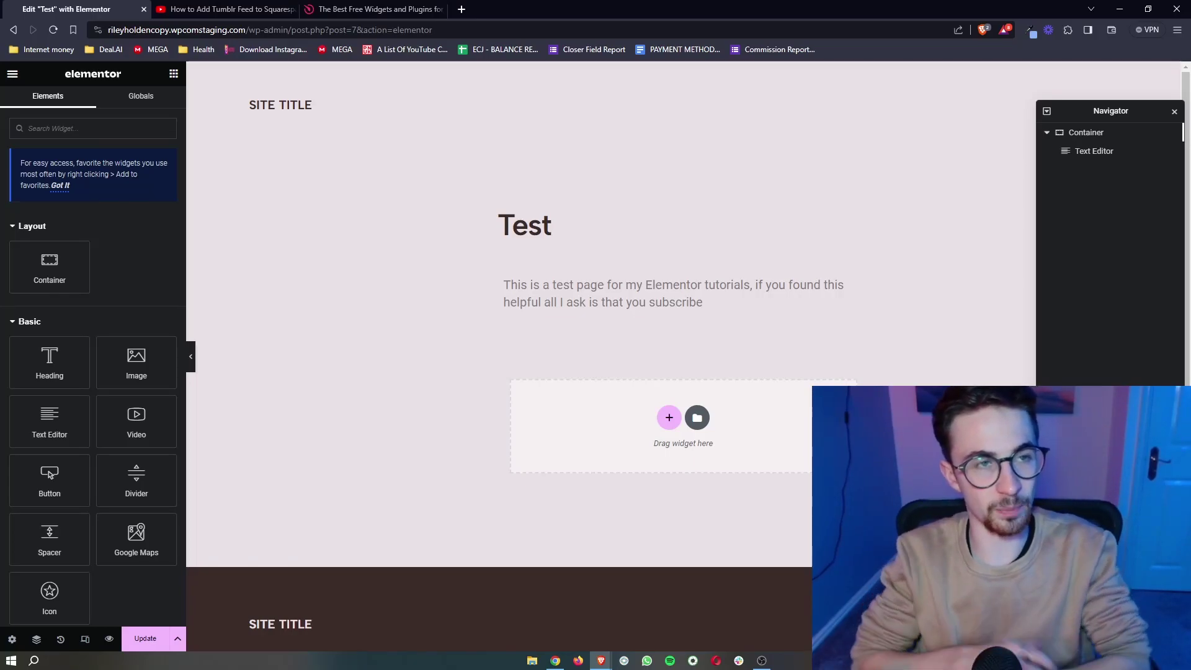
# Locate the Elfsight sign-up link in the YouTube video's description and switch to the Elfsight website.
pyautogui.click(223, 9)
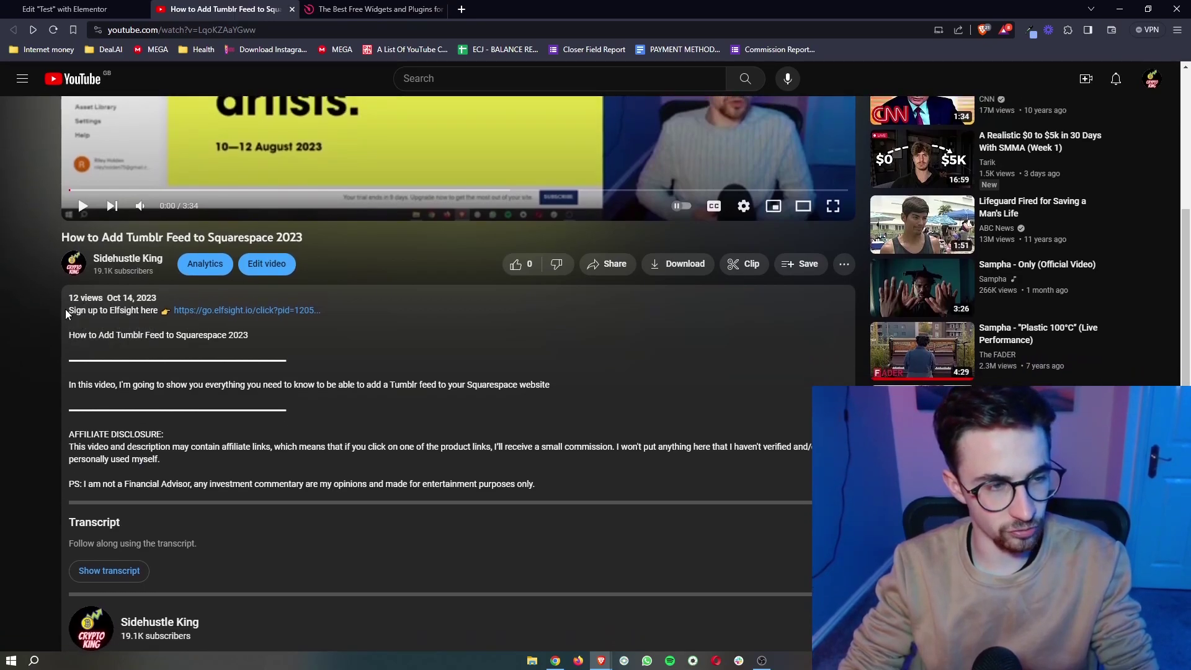
pyautogui.moveTo(66, 310); pyautogui.dragTo(322, 312)
pyautogui.click(345, 310)
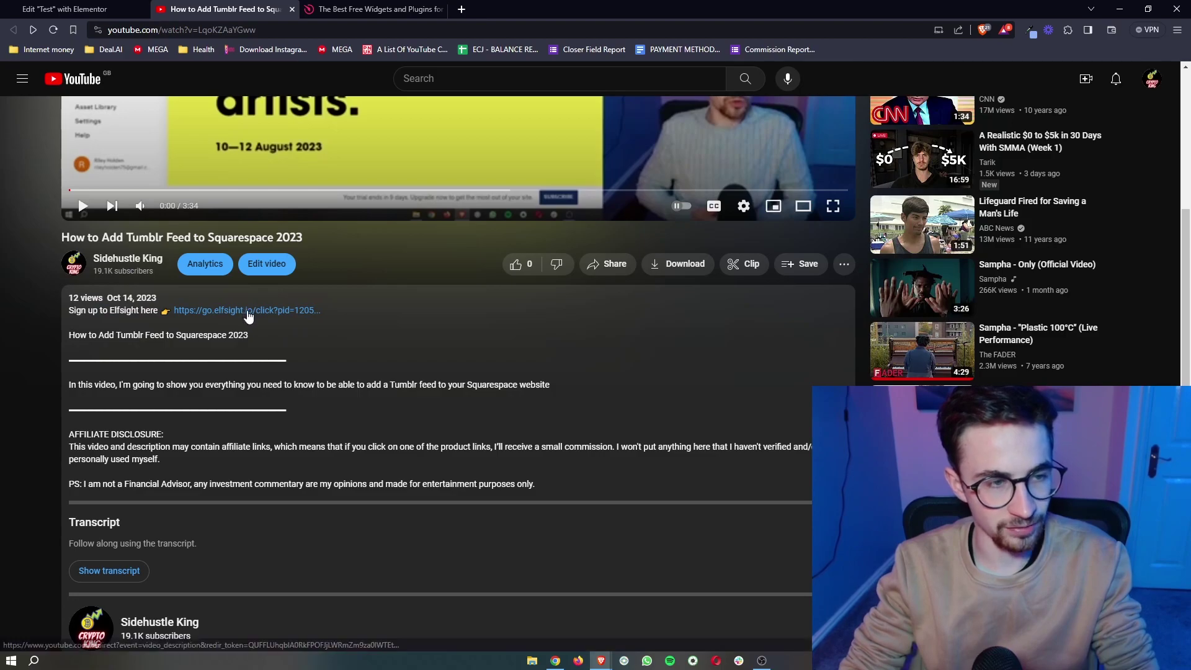
pyautogui.click(419, 8)
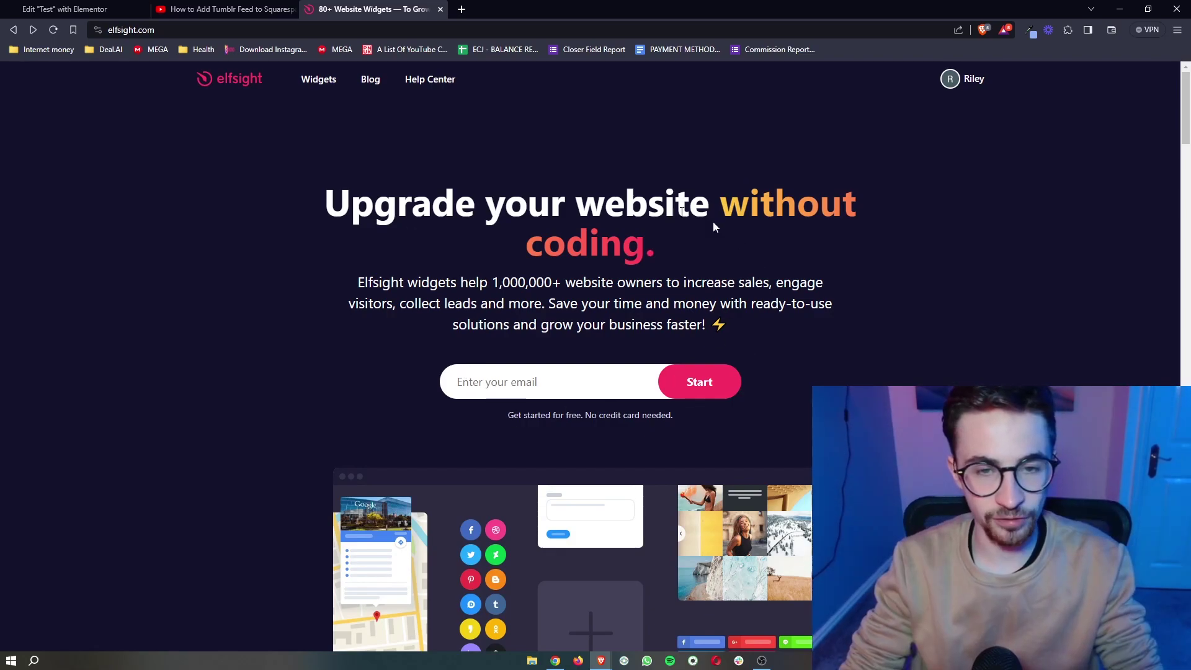
pyautogui.hotkey('ctrl', 'Tab')
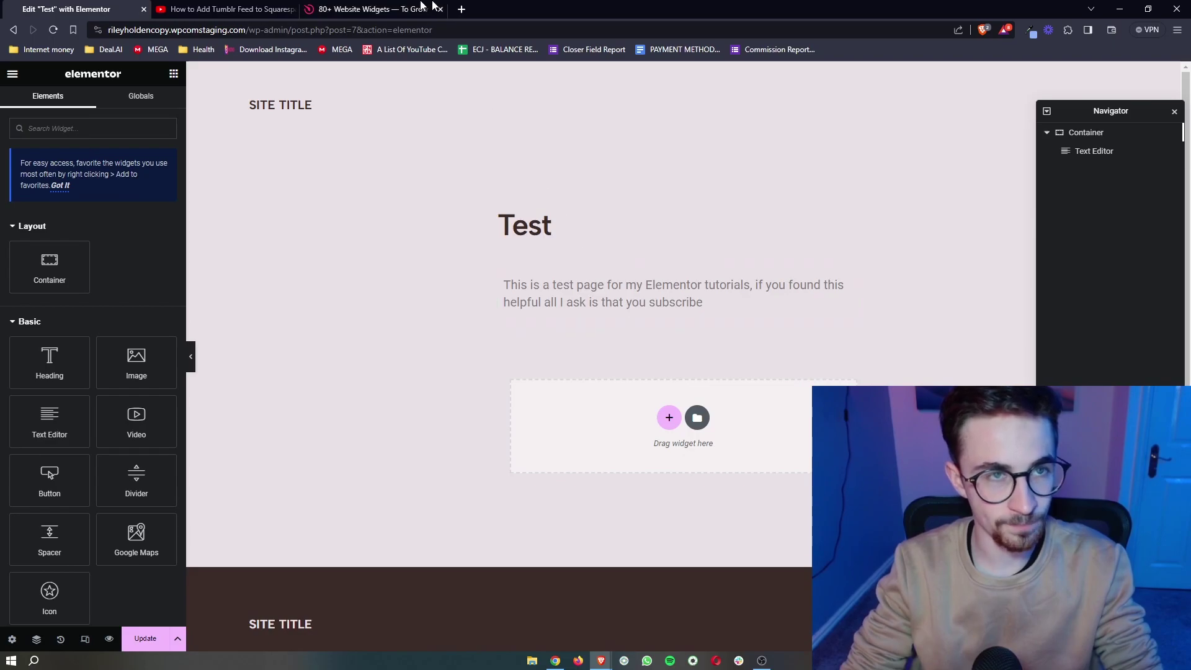
pyautogui.hotkey('ctrl', 'shift', 'Tab')
pyautogui.moveTo(493, 410); pyautogui.dragTo(670, 416)
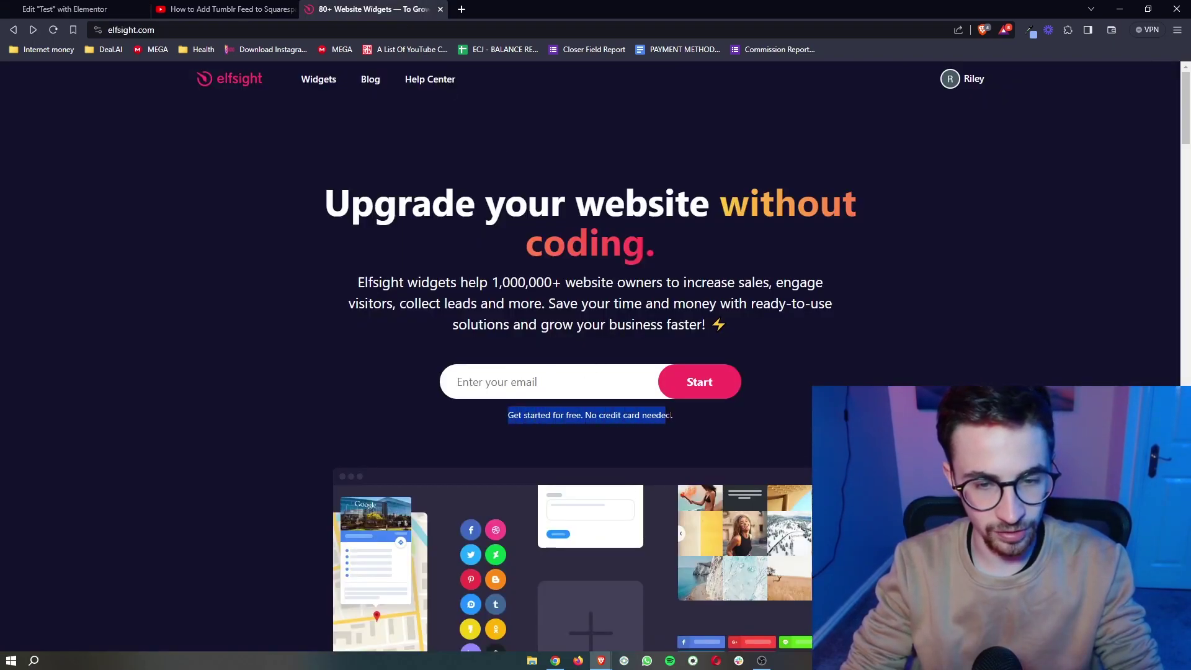
pyautogui.click(706, 435)
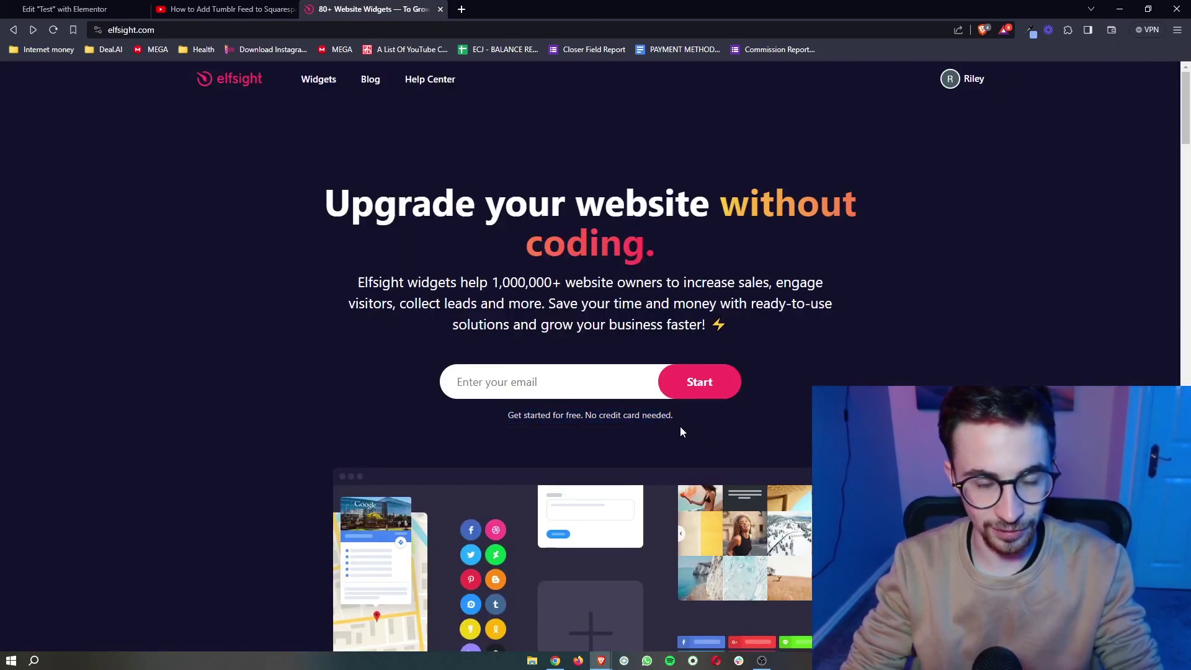
pyautogui.click(545, 380)
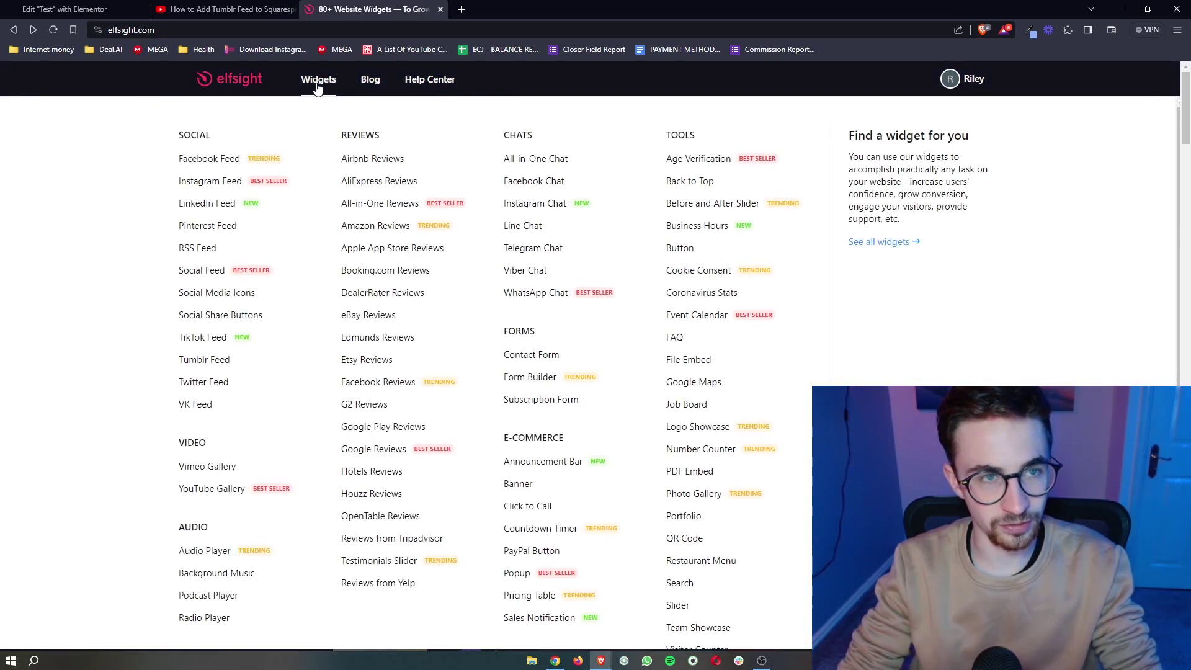
# Open Elfsight's widget catalogue and look through the available website widgets.
pyautogui.click(322, 86)
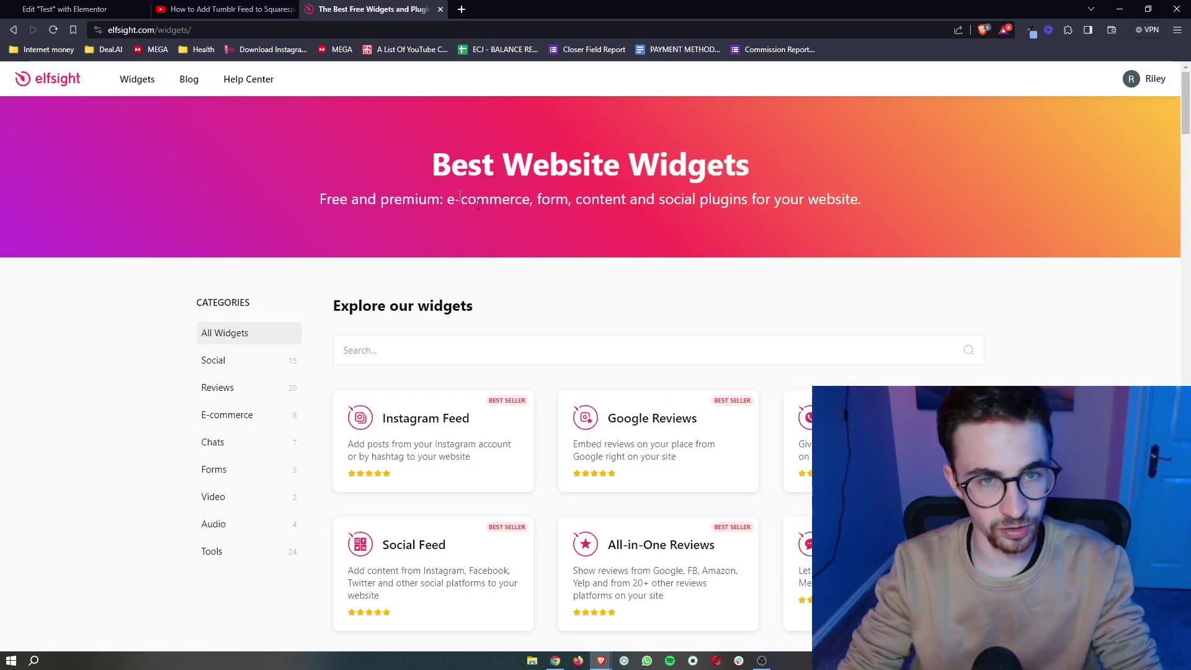
pyautogui.moveTo(419, 159); pyautogui.dragTo(821, 178)
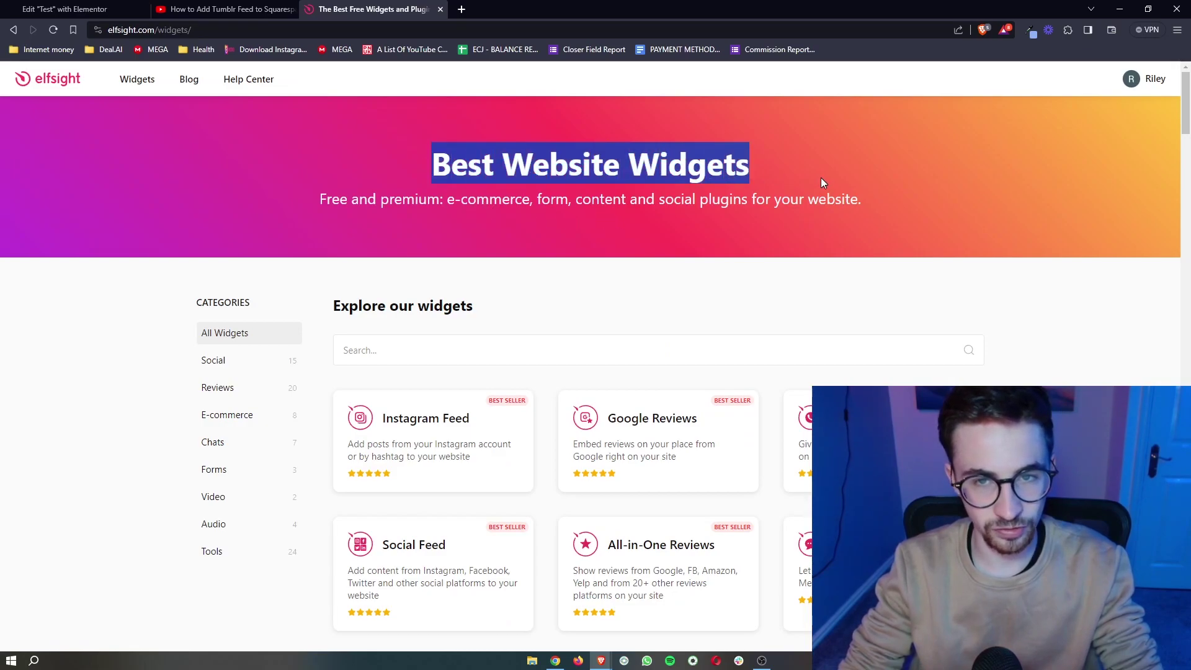
pyautogui.click(949, 284)
pyautogui.scroll(-5, 953, 286)
pyautogui.scroll(-20, 951, 285)
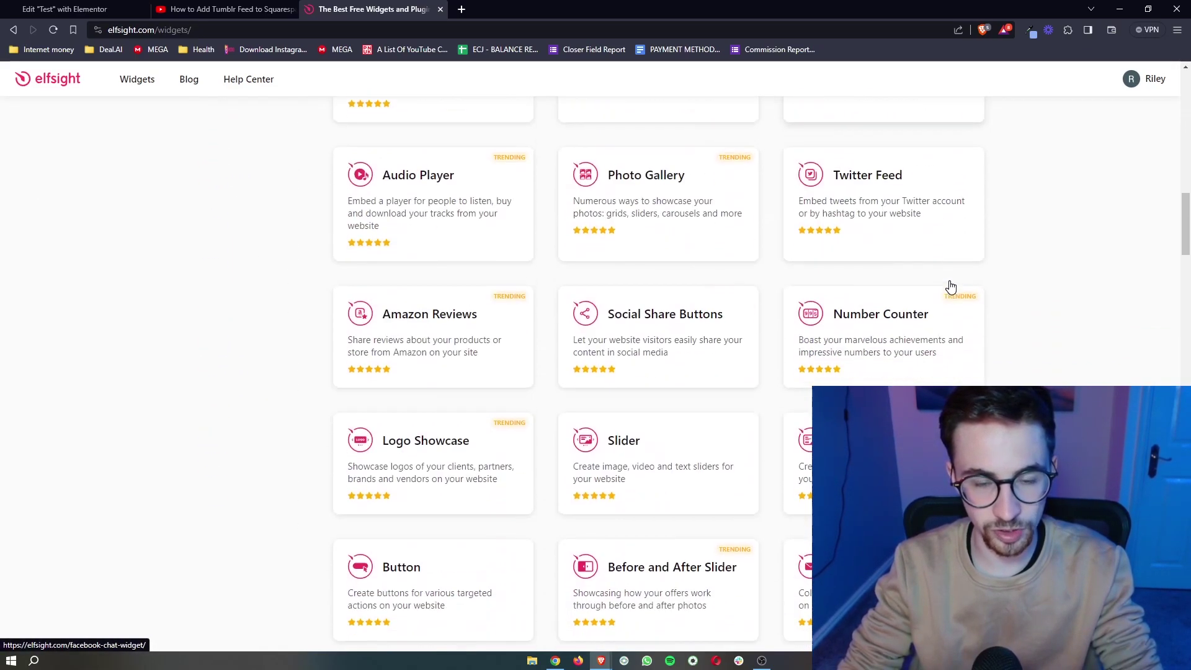
pyautogui.scroll(-13, 951, 286)
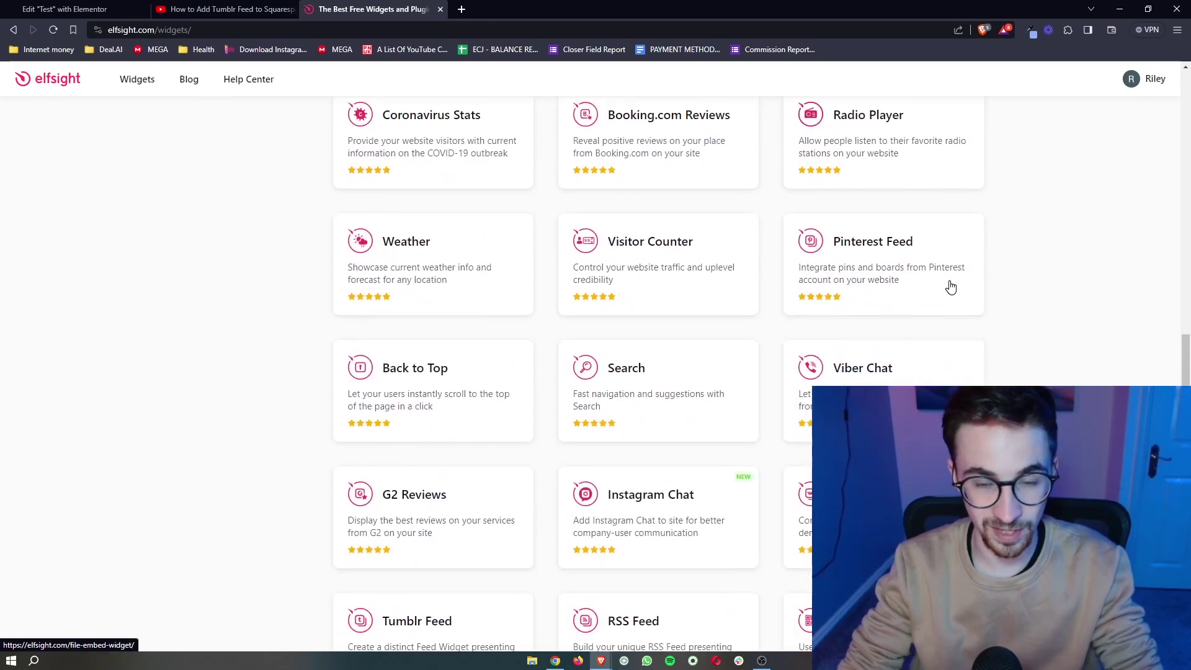
pyautogui.scroll(20, 950, 284)
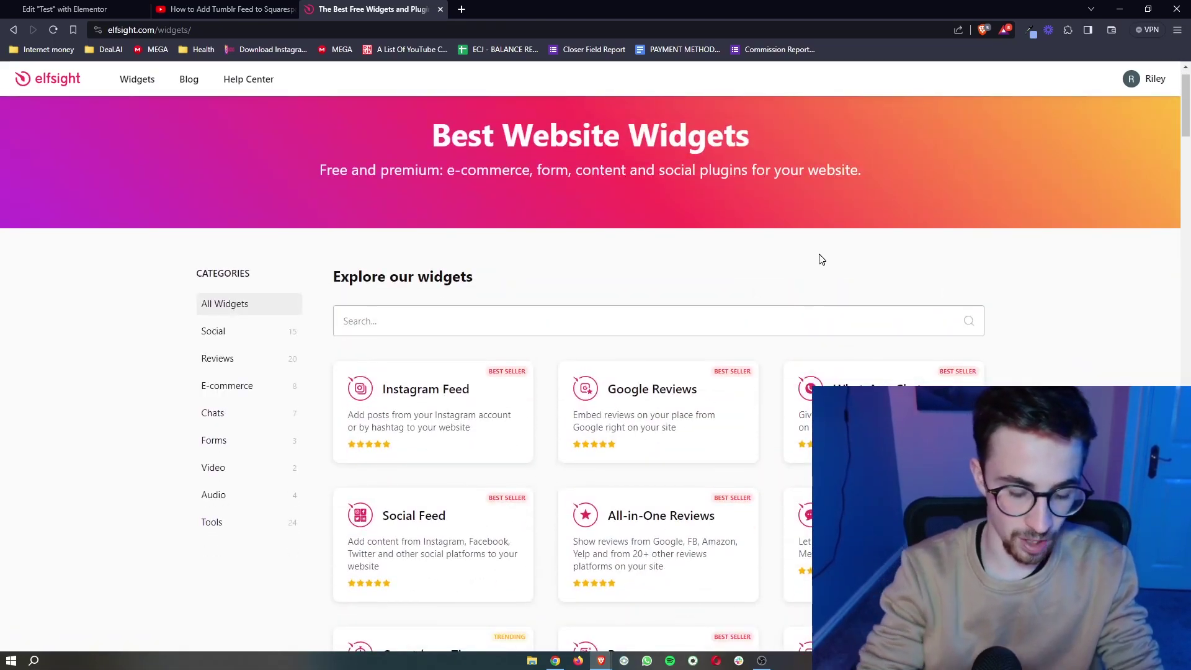
# Search the widget catalogue for "event cal" and open the Event Calendar widget.
pyautogui.write('event cal')
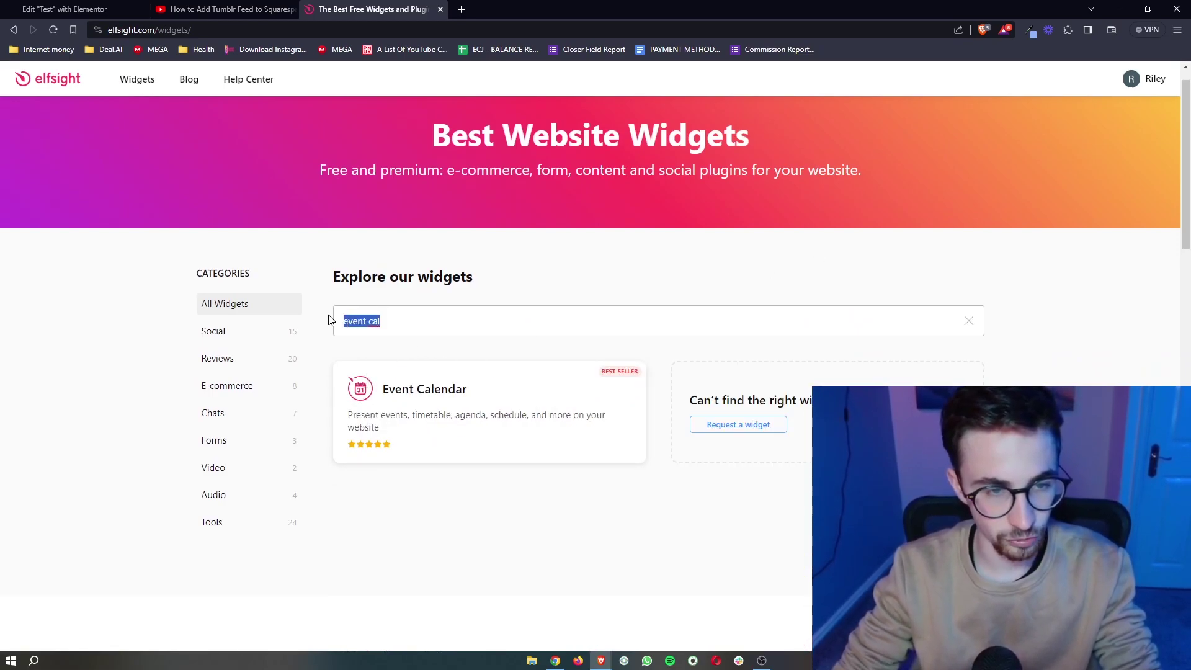
pyautogui.click(516, 273)
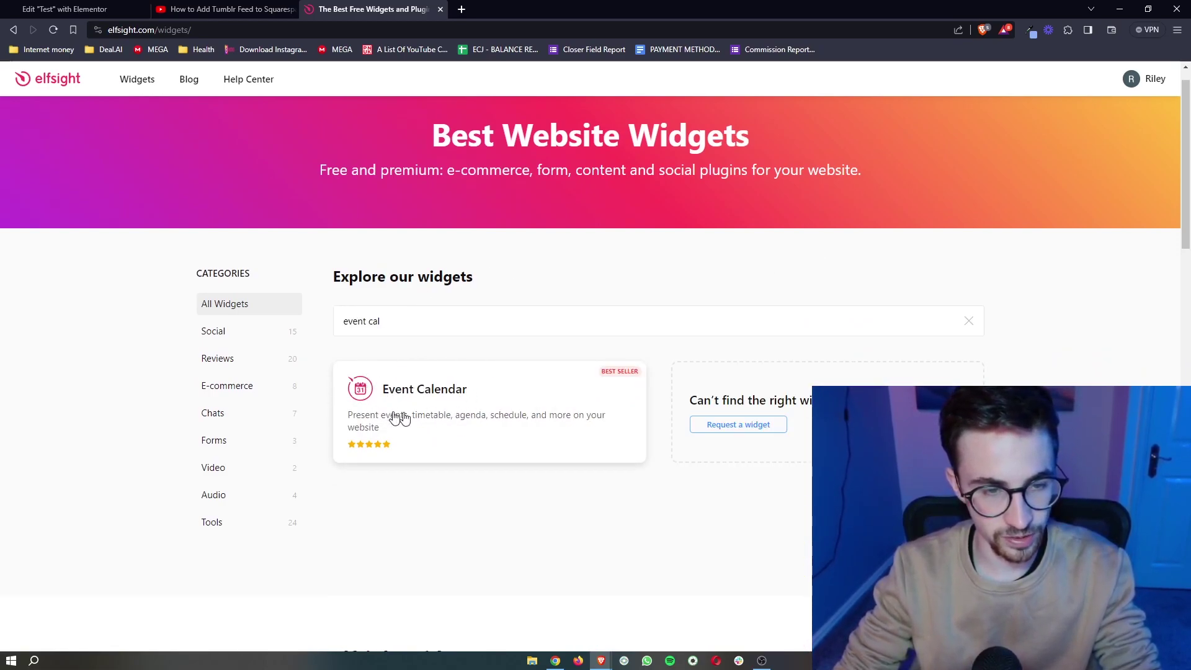
pyautogui.click(420, 406)
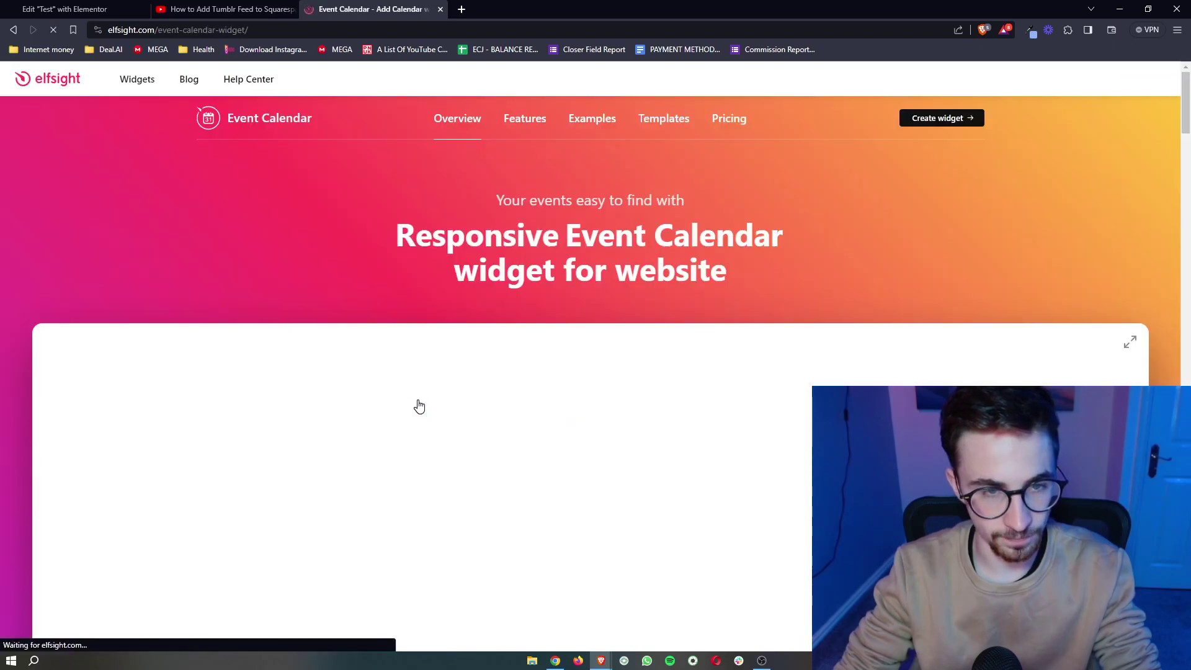
# Preview several Event Calendar templates, including Upcoming Webinars, University Events and Concert Hall.
pyautogui.scroll(-4, 624, 327)
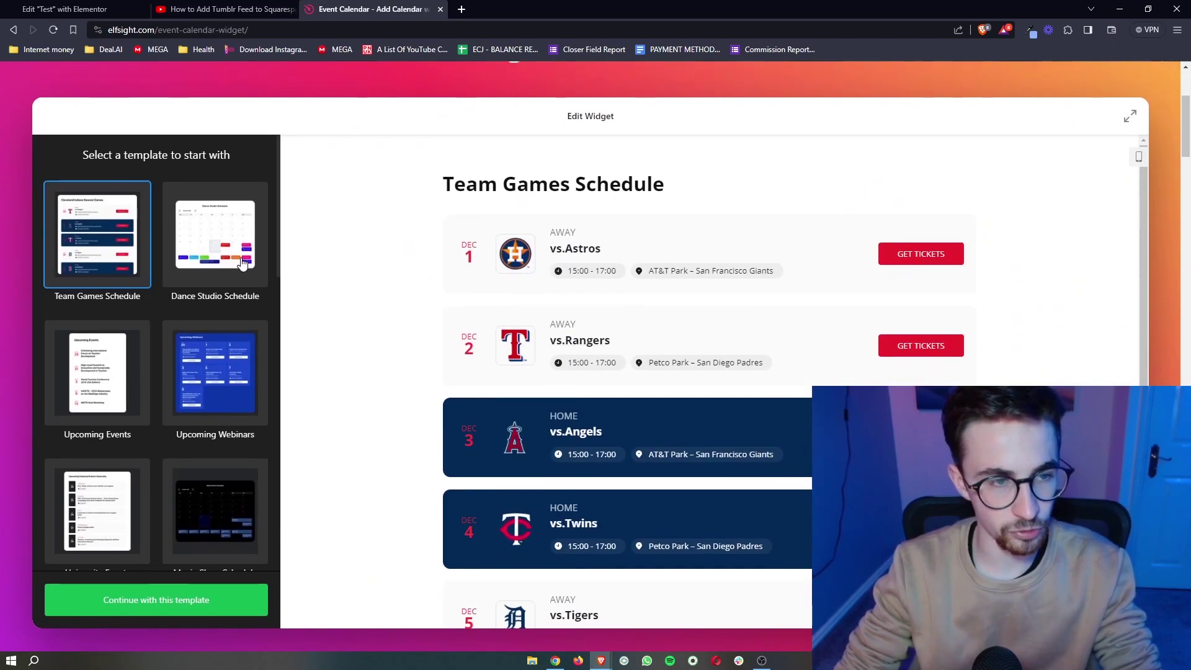
pyautogui.click(242, 263)
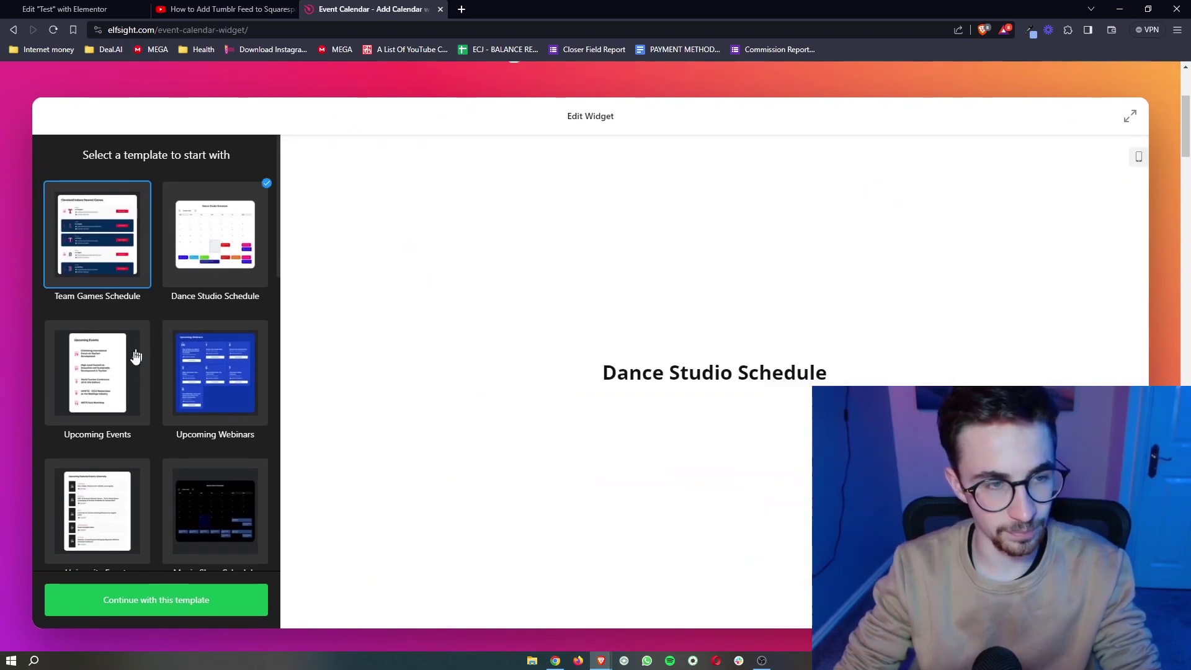
pyautogui.click(121, 368)
pyautogui.click(222, 367)
pyautogui.scroll(-2, 221, 367)
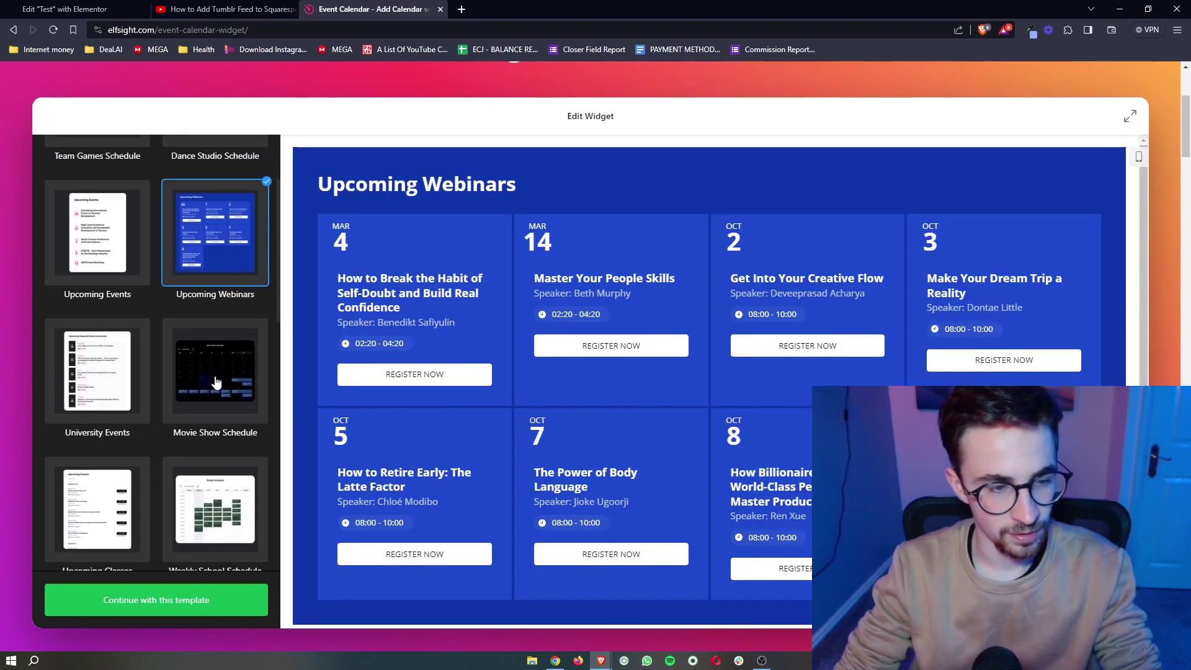
pyautogui.click(221, 367)
pyautogui.click(97, 390)
pyautogui.scroll(-3, 242, 361)
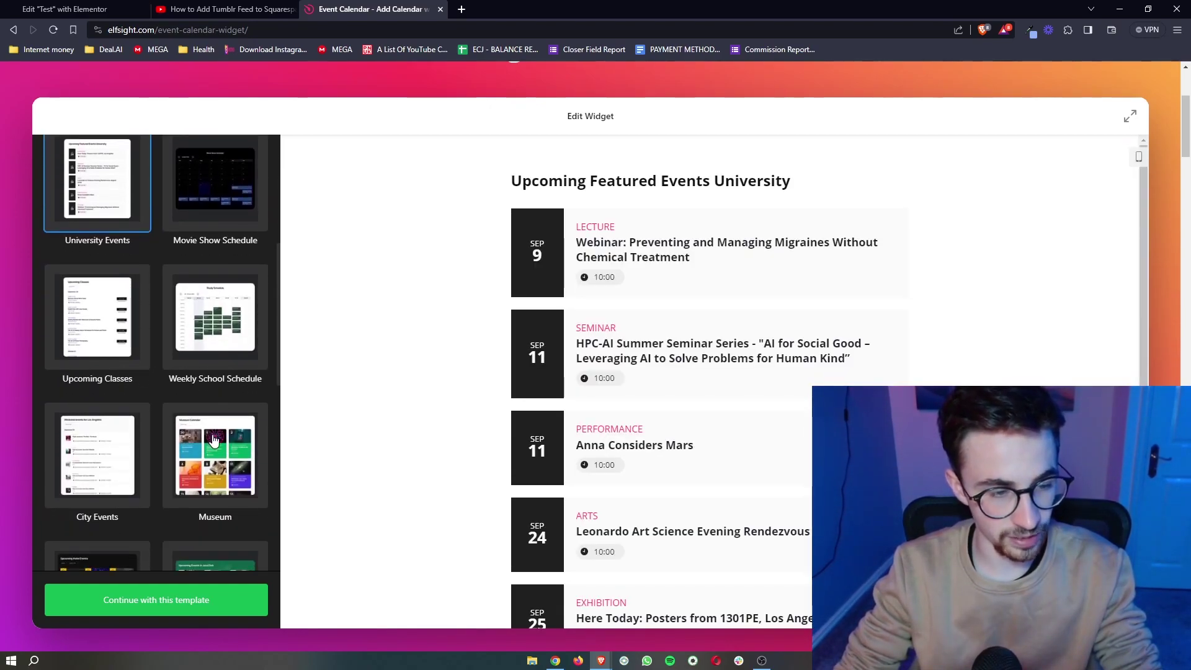
pyautogui.click(215, 323)
pyautogui.scroll(-5, 214, 435)
pyautogui.click(228, 399)
pyautogui.scroll(-3, 229, 399)
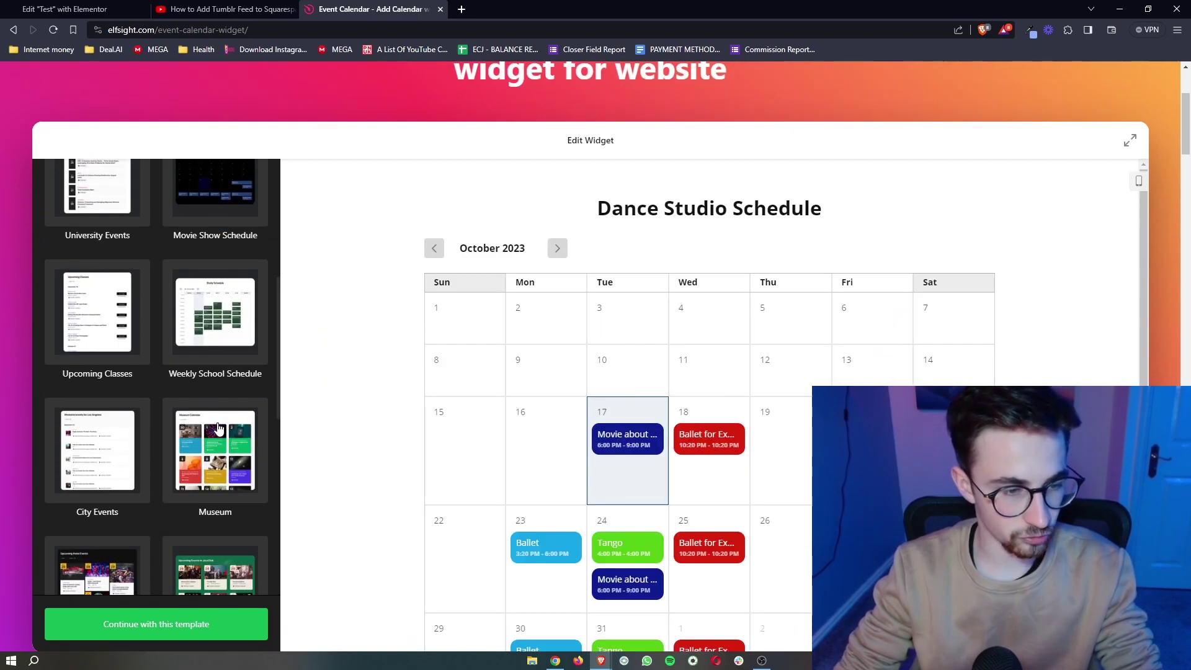
# Choose the Museum template for the event calendar and continue to its content editor.
pyautogui.click(218, 429)
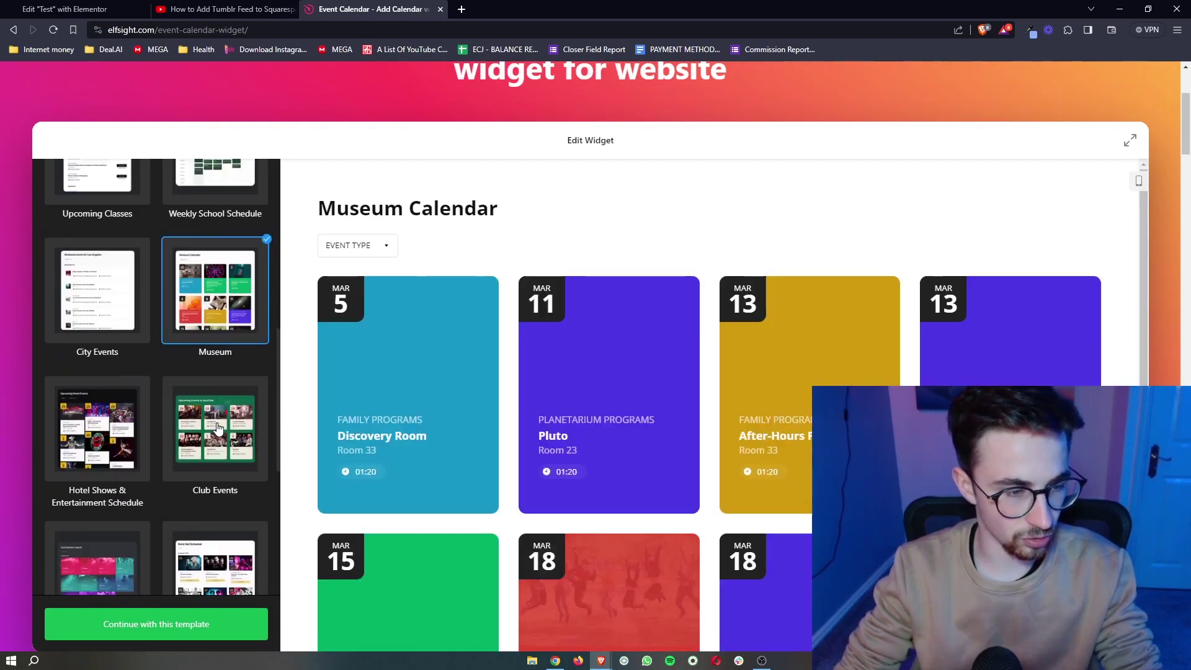
pyautogui.scroll(-1, 650, 436)
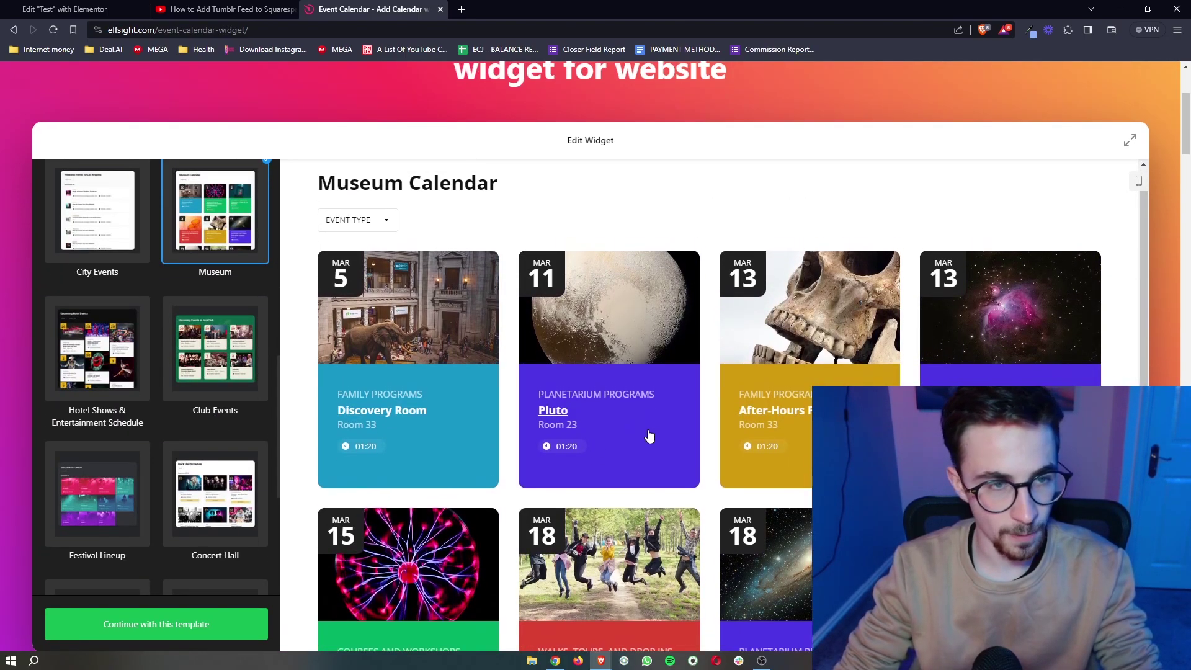
pyautogui.scroll(1, 487, 240)
pyautogui.scroll(-1, 228, 232)
pyautogui.scroll(-1, 228, 231)
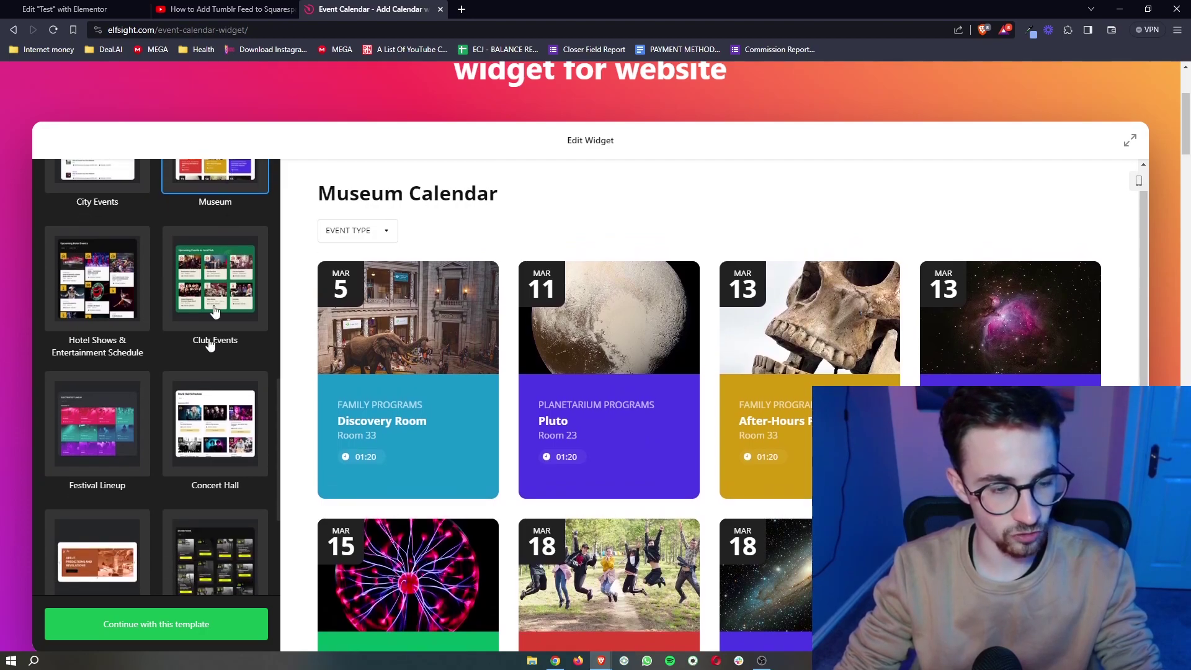
pyautogui.click(182, 625)
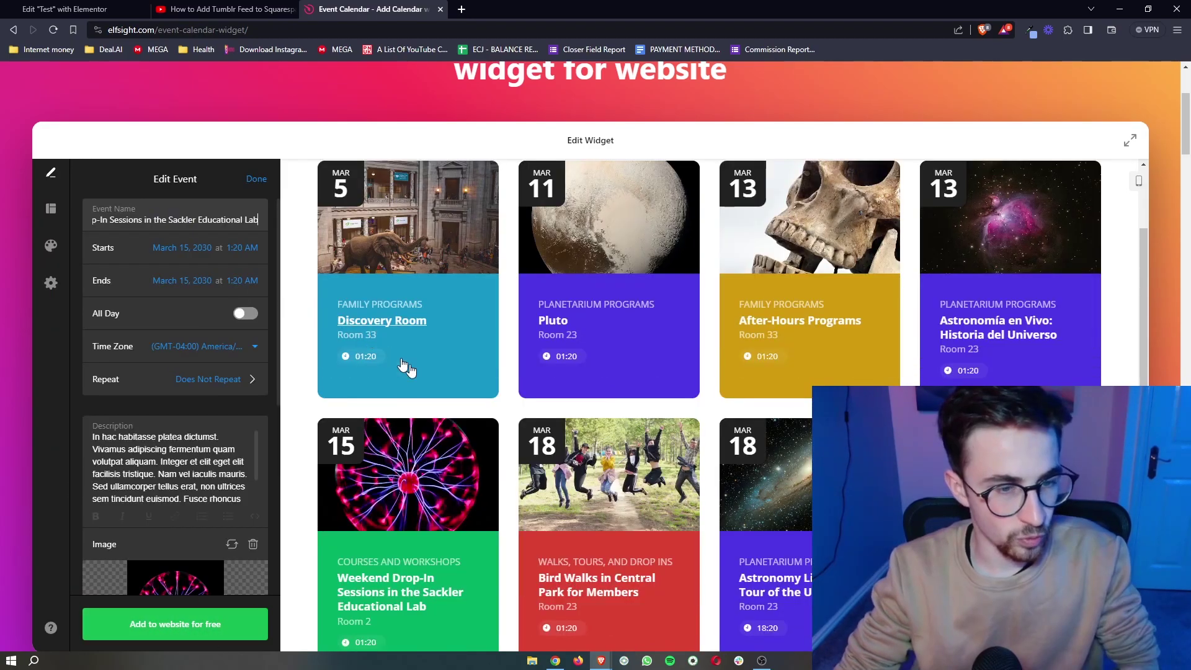
# Open the Weekend Drop-In Sessions event for editing and rename it "Subscribe".
pyautogui.scroll(-1, 422, 381)
pyautogui.click(181, 248)
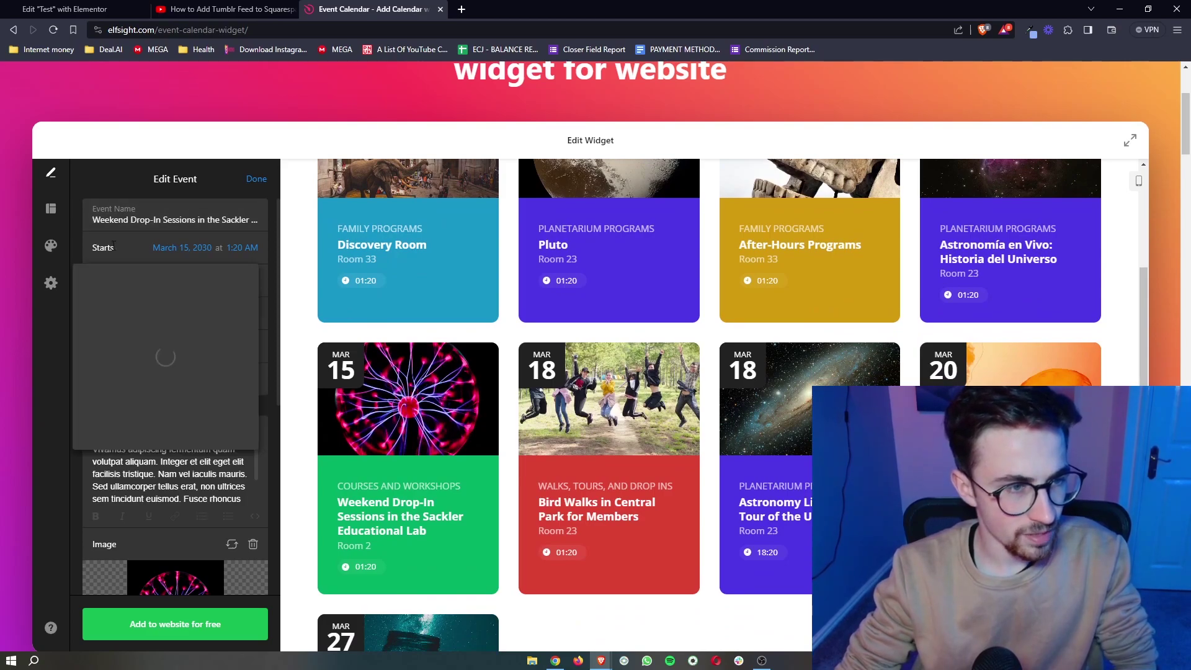
pyautogui.click(191, 174)
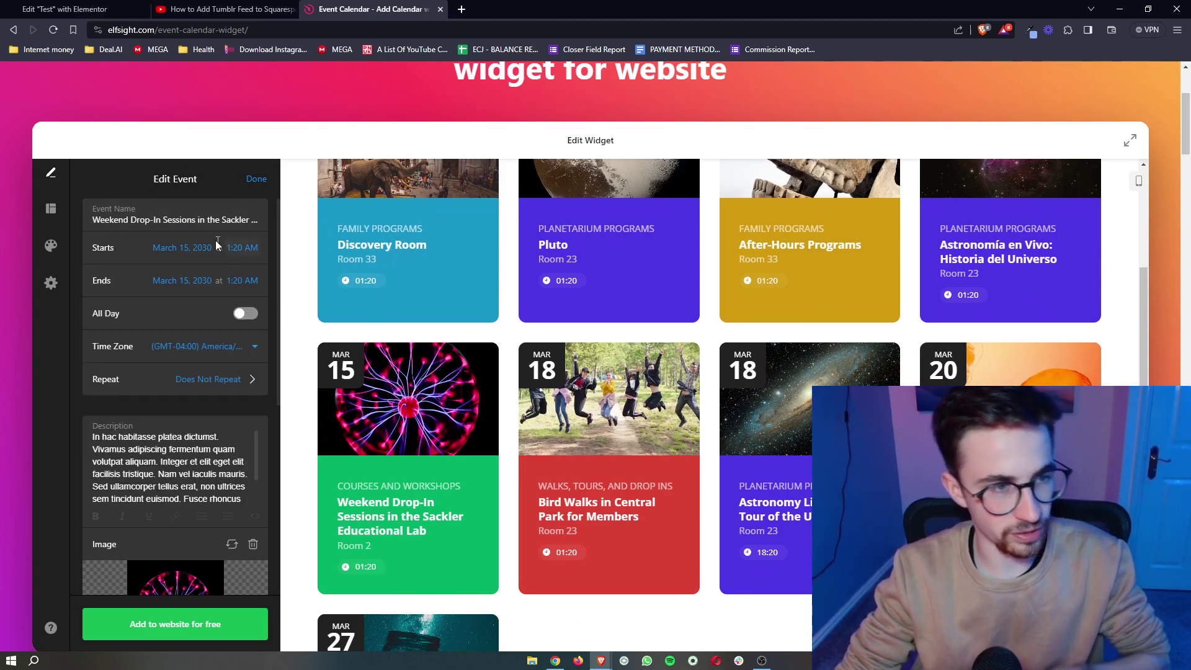
pyautogui.click(203, 220)
pyautogui.doubleClick(203, 220)
pyautogui.hotkey('ctrl', 'a')
pyautogui.write('Subscribe')
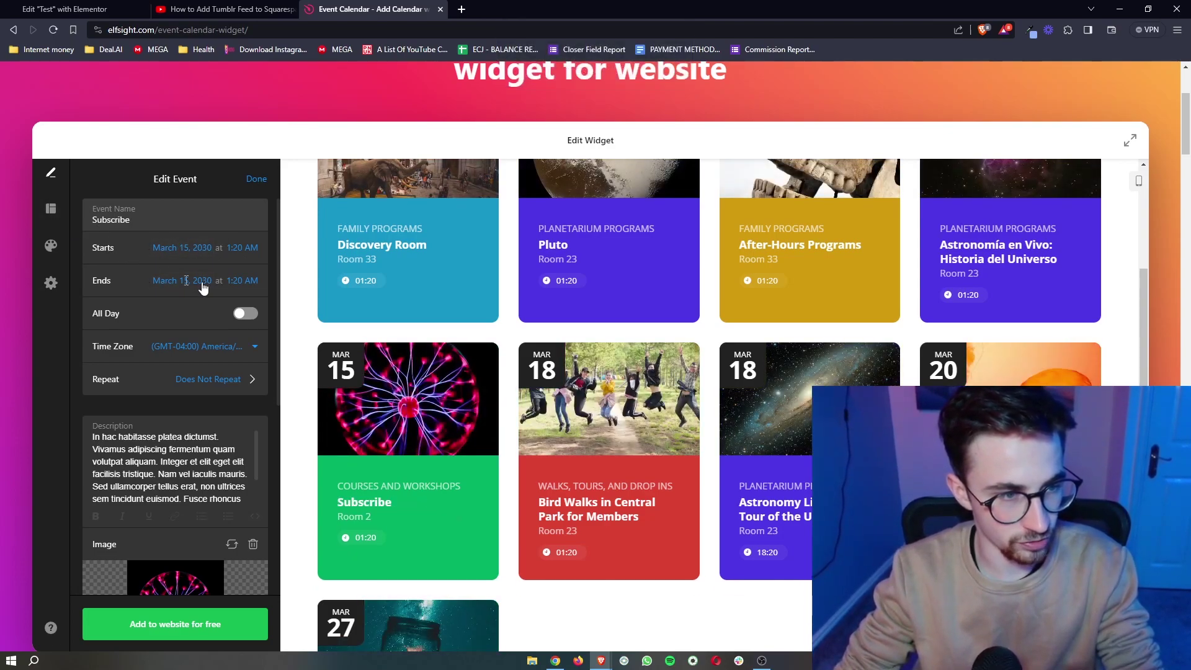
# Examine the event's other settings, including the all-day option, description, image, event type, venue, tags and colour.
pyautogui.click(251, 317)
pyautogui.click(248, 316)
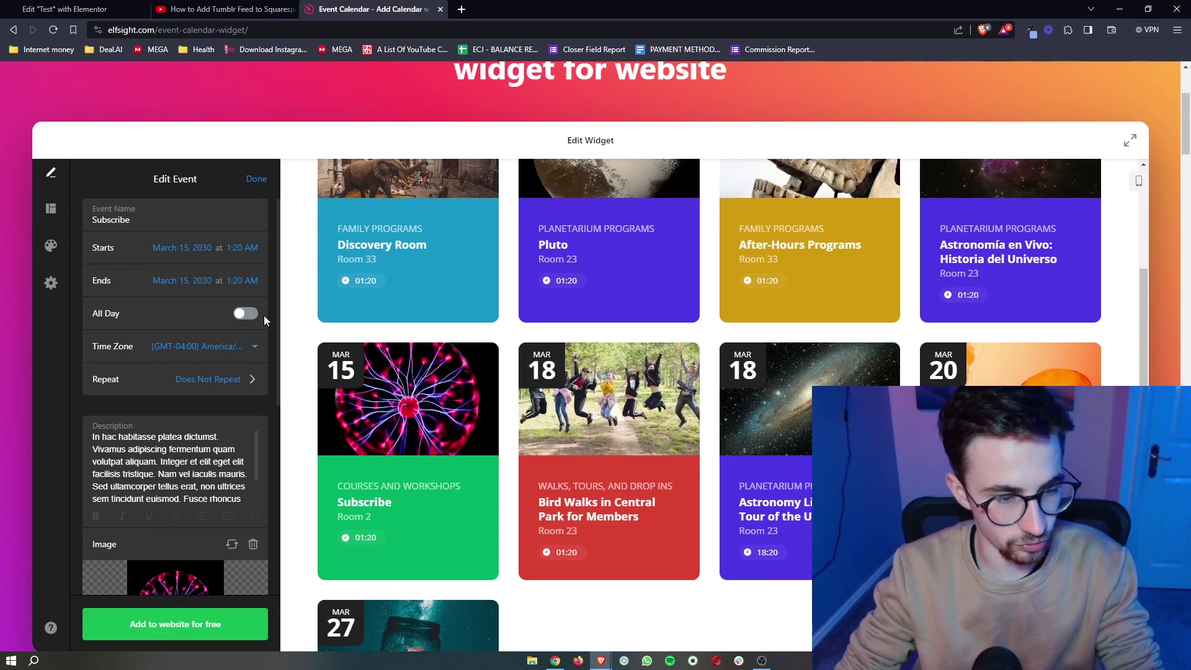
pyautogui.scroll(-2, 210, 374)
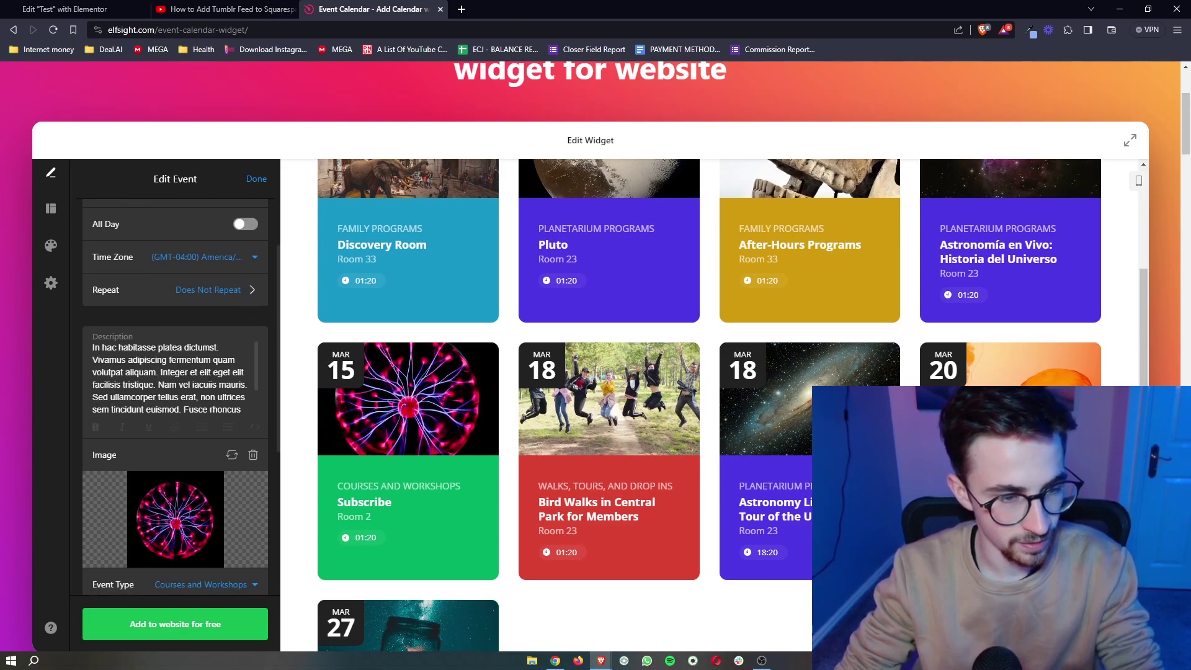
pyautogui.click(235, 403)
pyautogui.scroll(-5, 235, 404)
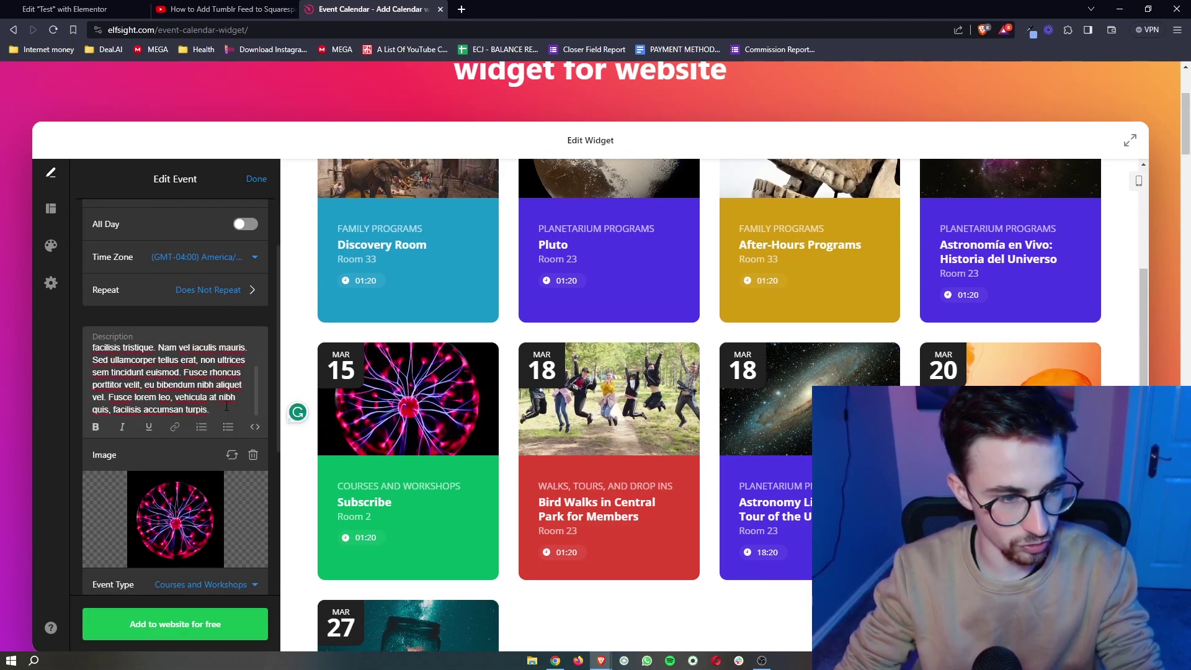
pyautogui.scroll(-4, 225, 404)
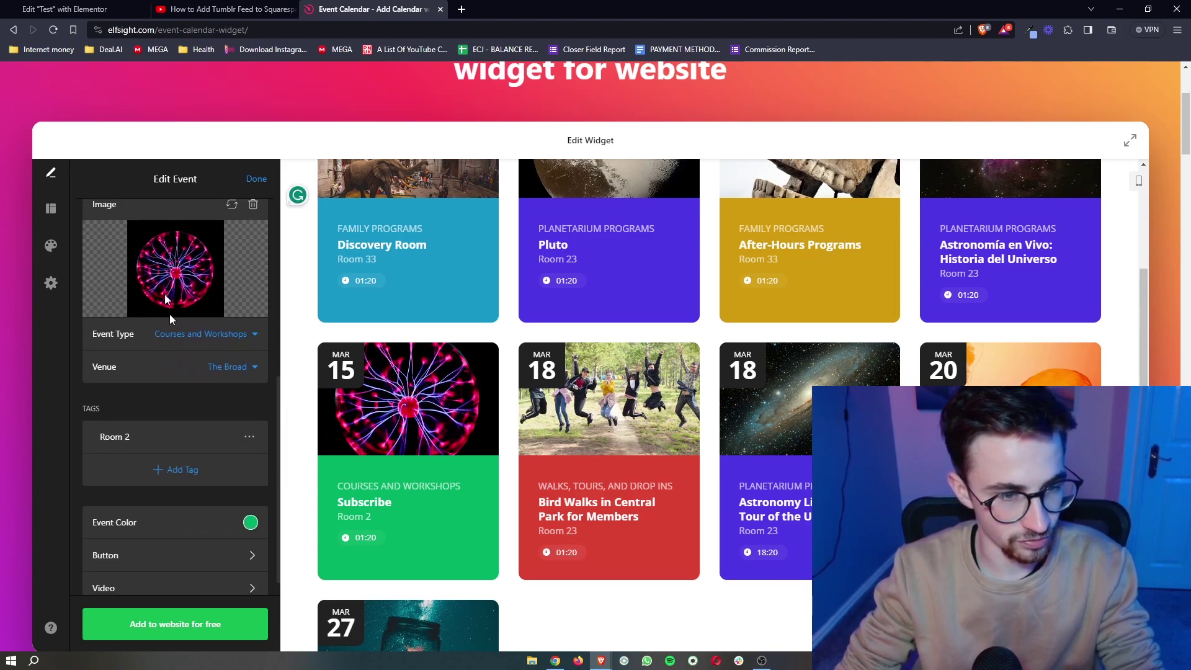
pyautogui.scroll(-1, 192, 404)
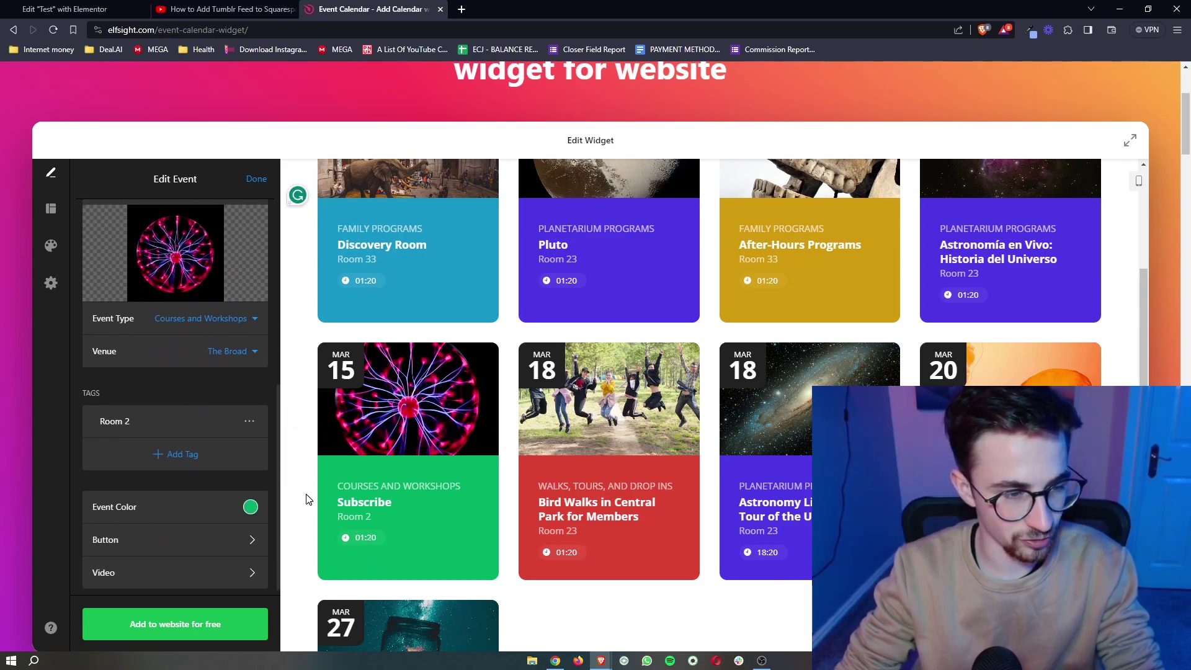
pyautogui.scroll(-2, 306, 497)
pyautogui.scroll(6, 223, 460)
pyautogui.scroll(3, 304, 441)
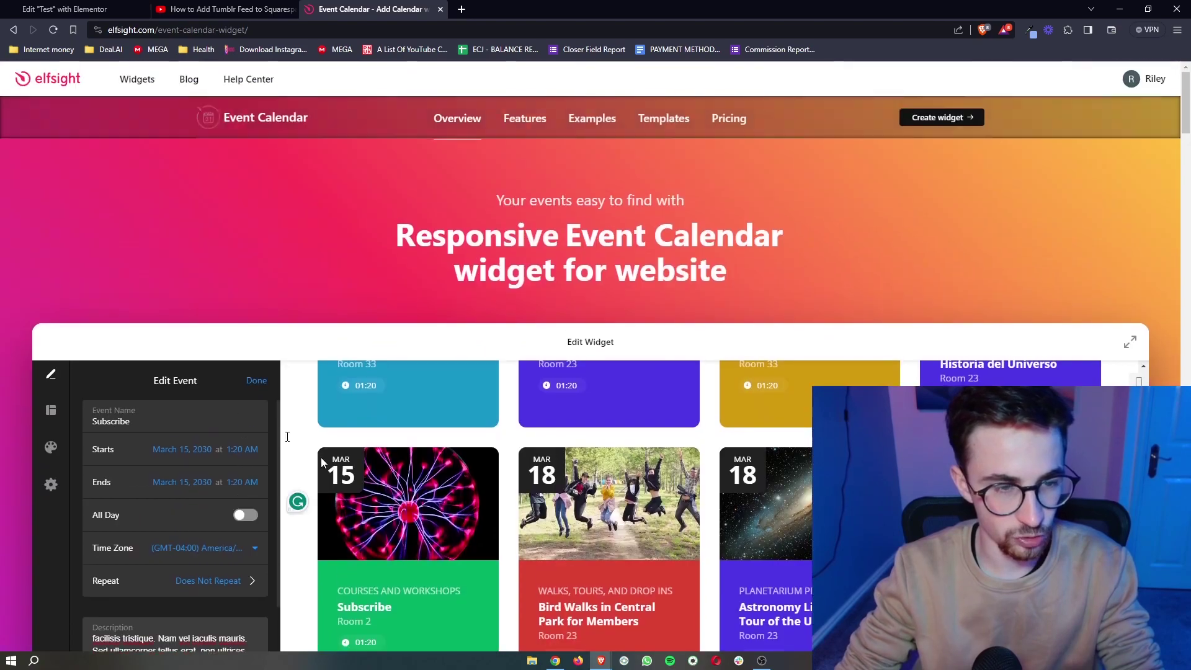
pyautogui.scroll(-3, 299, 436)
pyautogui.scroll(-4, 211, 464)
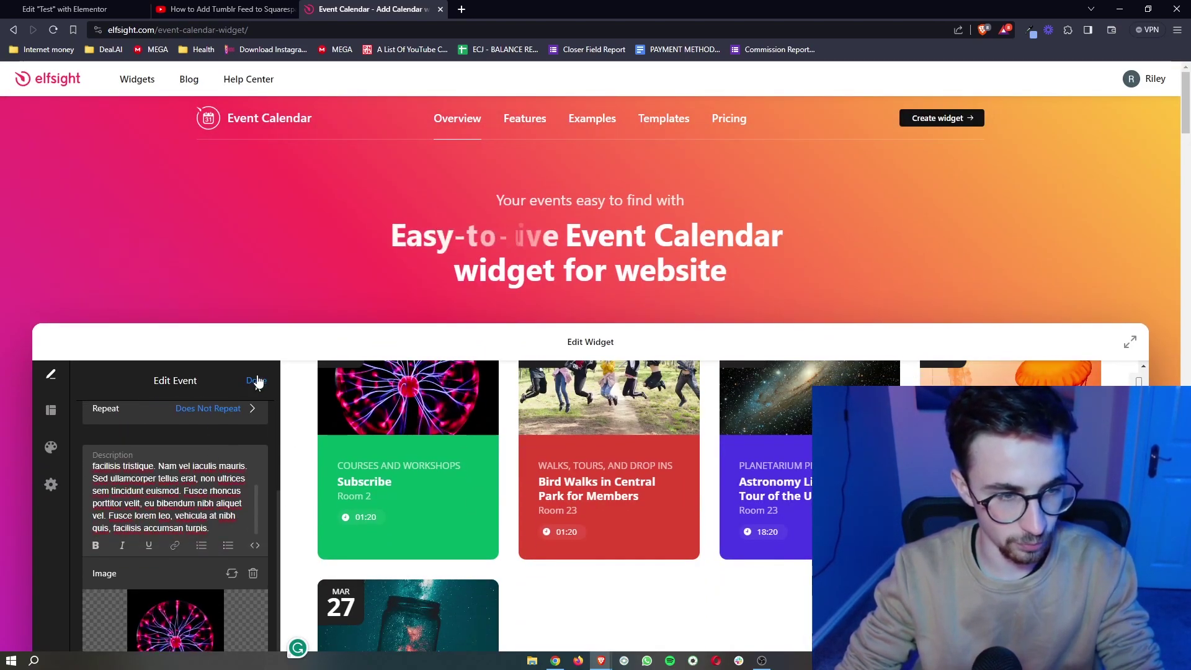
pyautogui.scroll(-3, 307, 223)
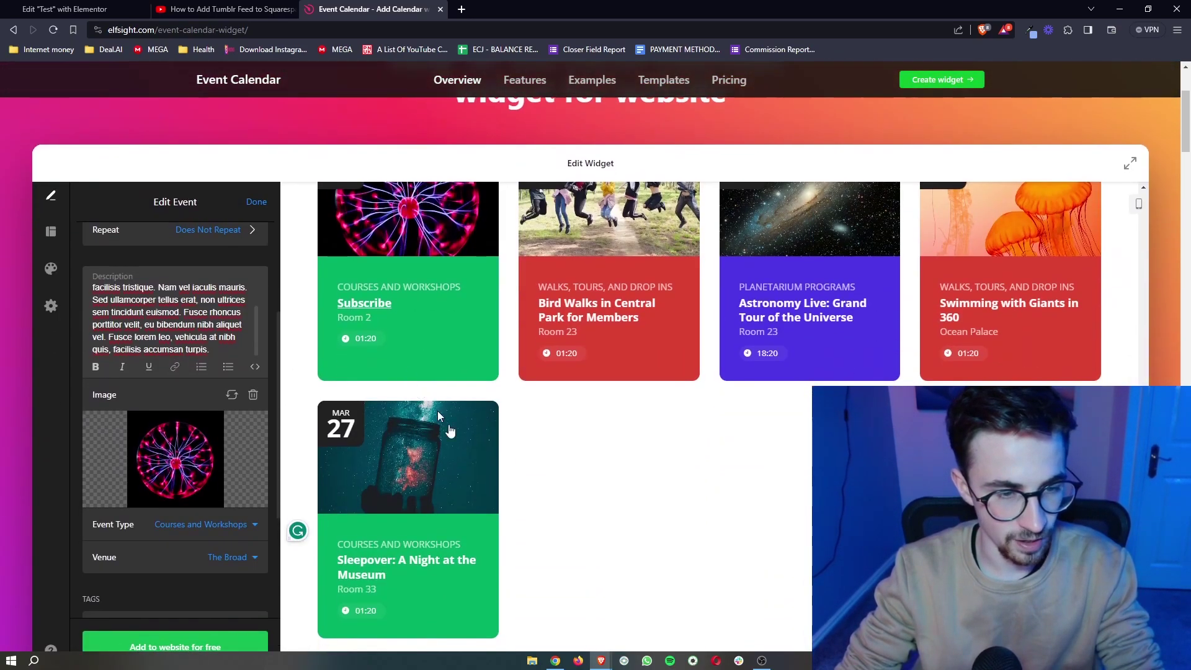
# Finish editing the Subscribe event and delete the After-Hours Programs event from the calendar.
pyautogui.click(258, 201)
pyautogui.scroll(-1, 163, 335)
pyautogui.scroll(1, 163, 335)
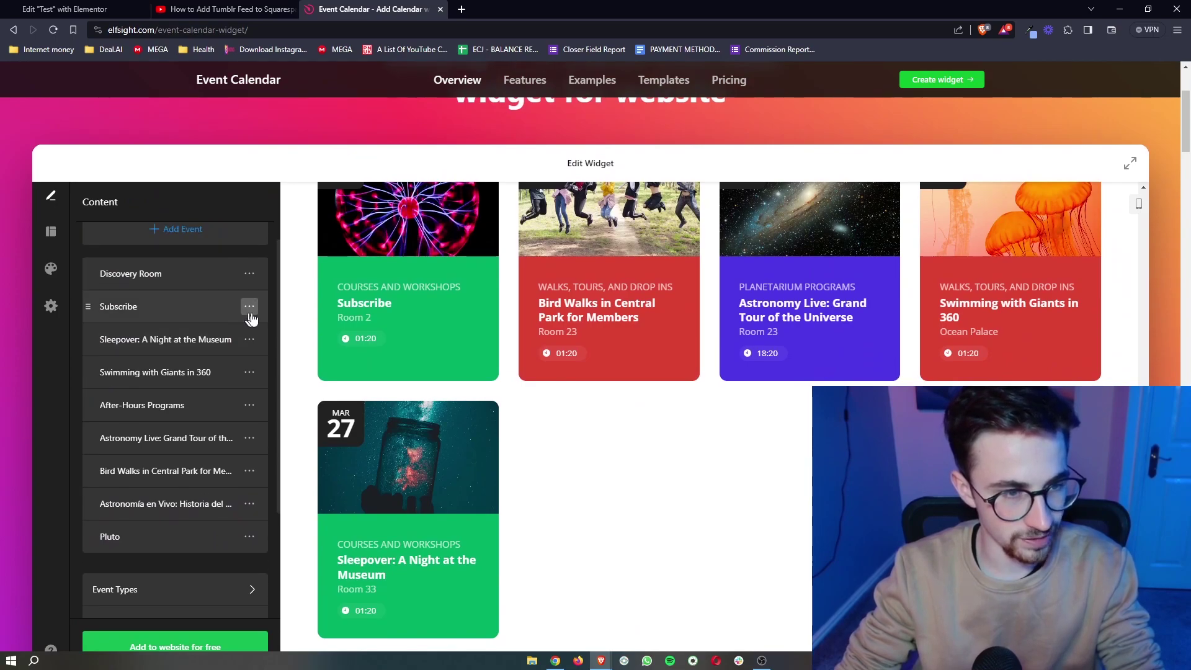
pyautogui.click(249, 406)
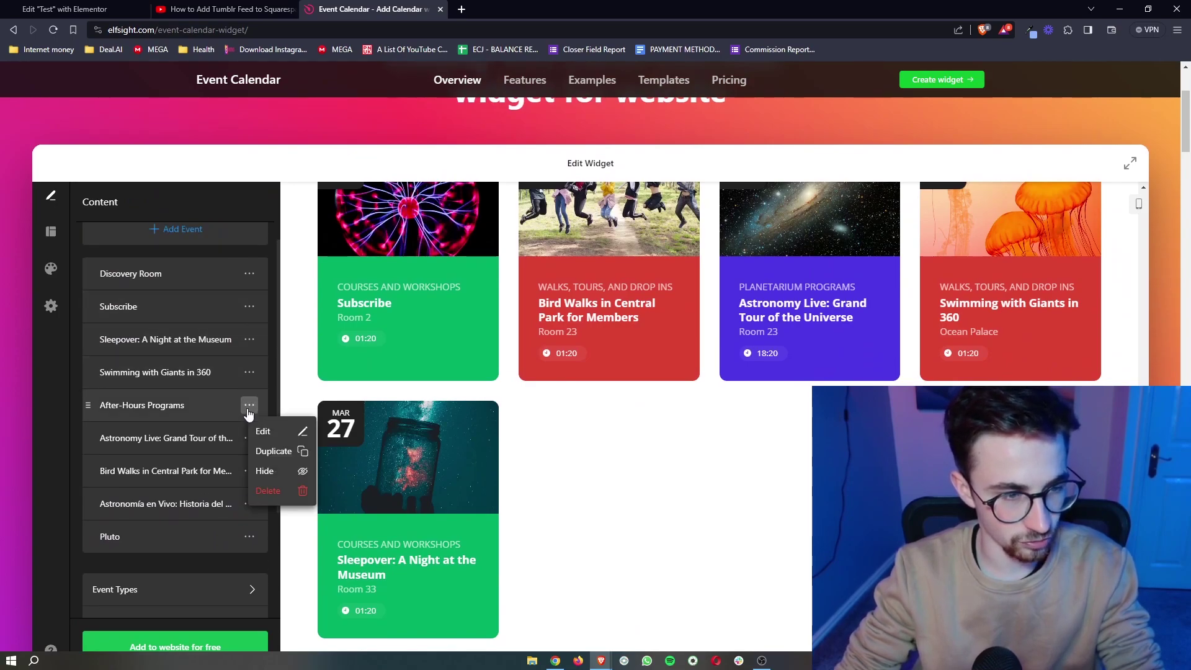
pyautogui.click(269, 492)
pyautogui.scroll(-1, 217, 424)
pyautogui.scroll(1, 217, 424)
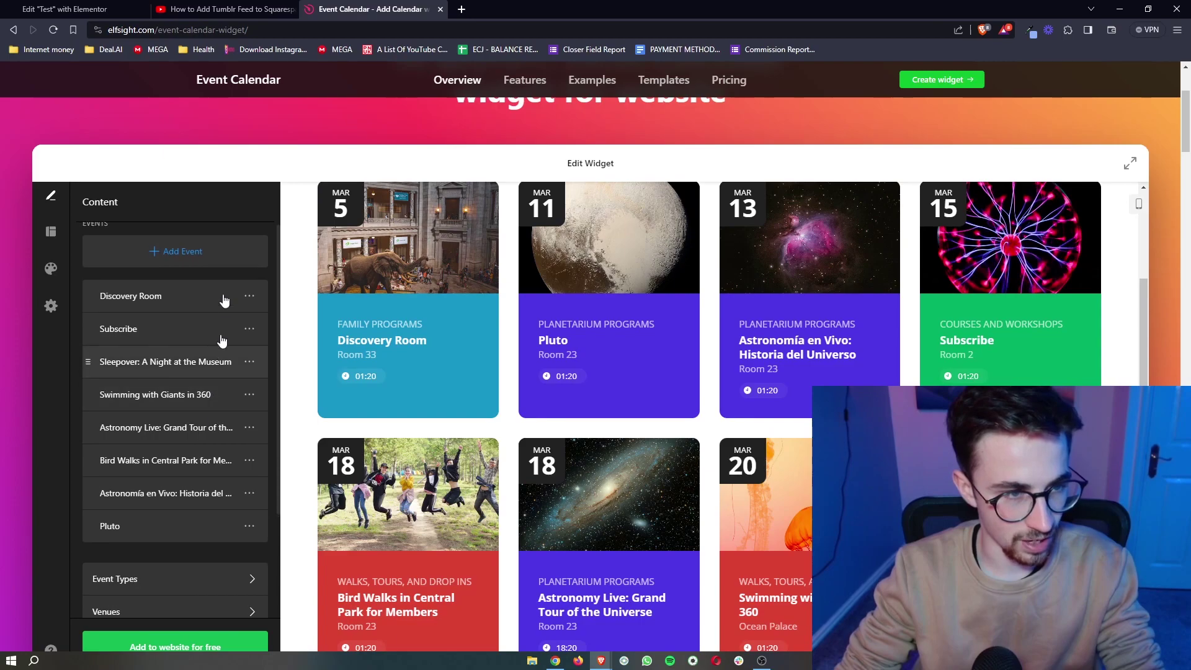
# Inspect the calendar's heading settings and select the heading text without changing it.
pyautogui.scroll(-3, 220, 265)
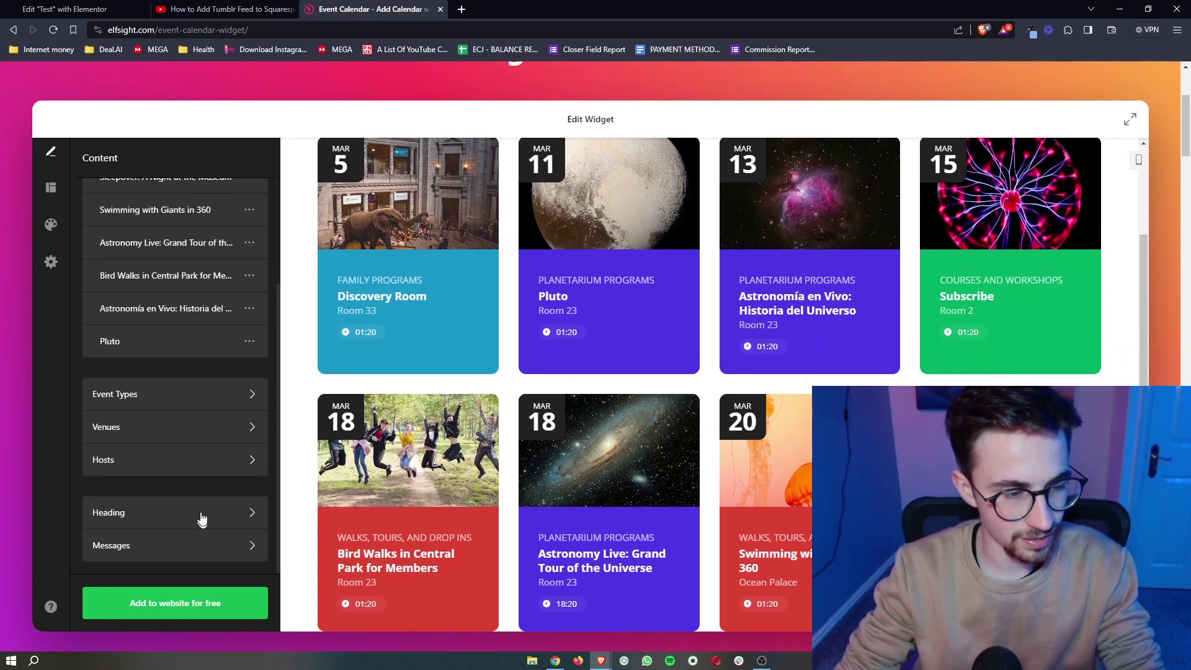
pyautogui.scroll(2, 454, 475)
pyautogui.scroll(1, 454, 476)
pyautogui.click(176, 521)
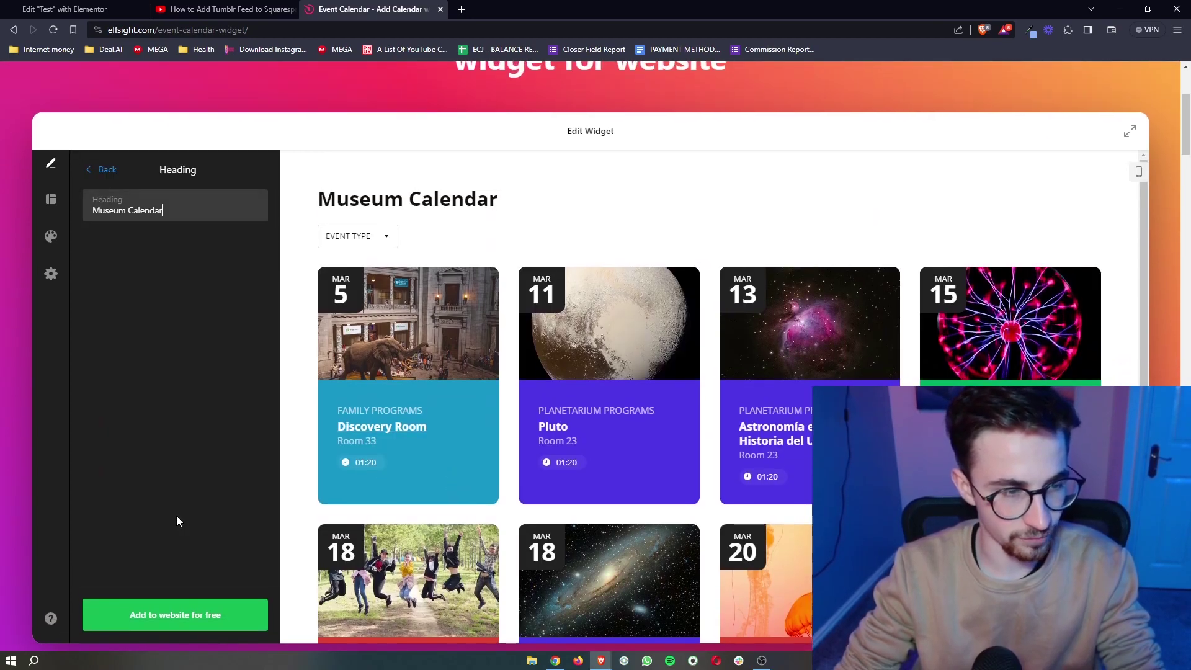
pyautogui.click(175, 216)
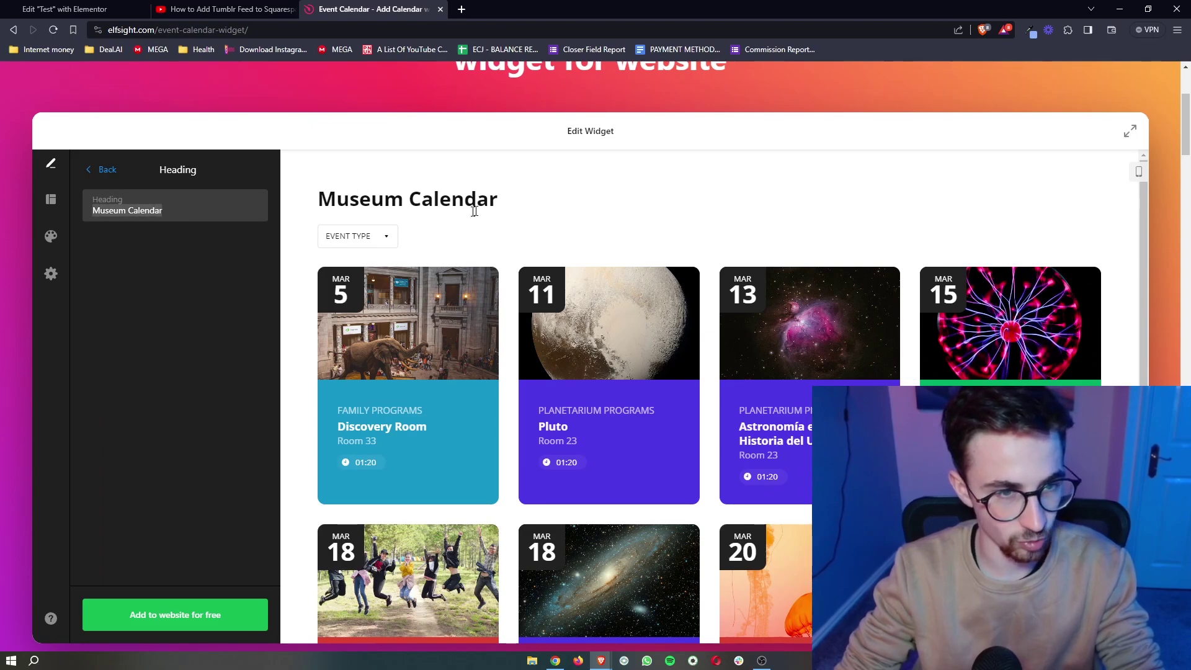
pyautogui.click(104, 171)
# Set the event calendar's layout to Masonry.
pyautogui.click(51, 199)
pyautogui.click(231, 227)
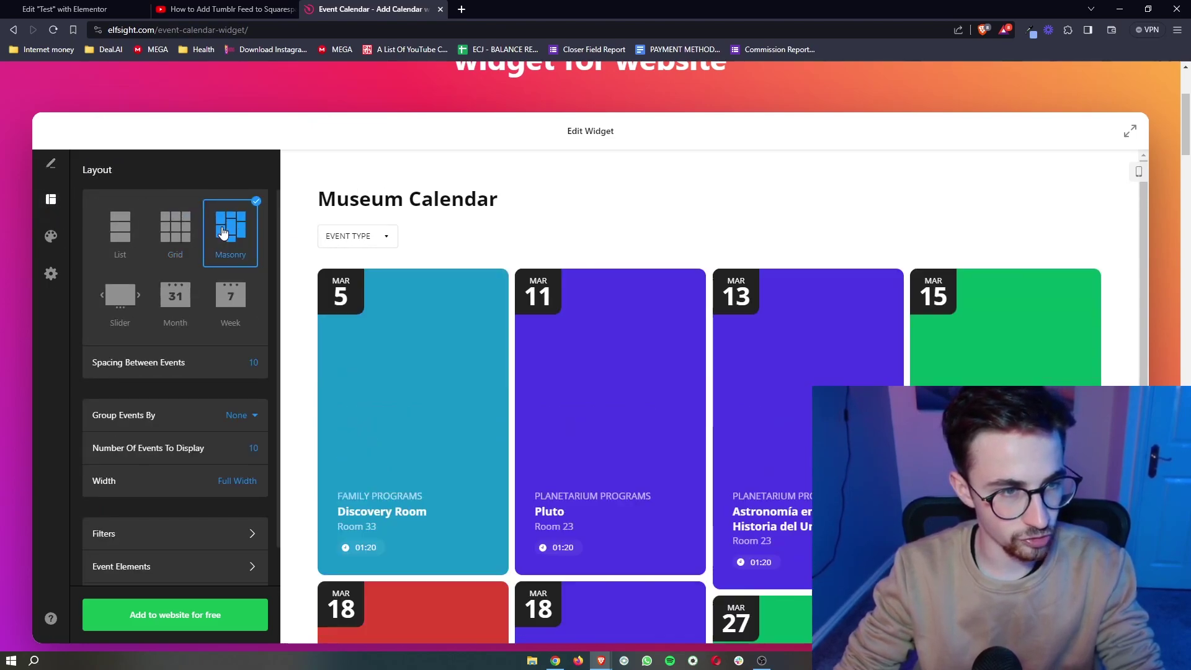
# Try the Image background type in the appearance settings, and return it to Color.
pyautogui.click(60, 231)
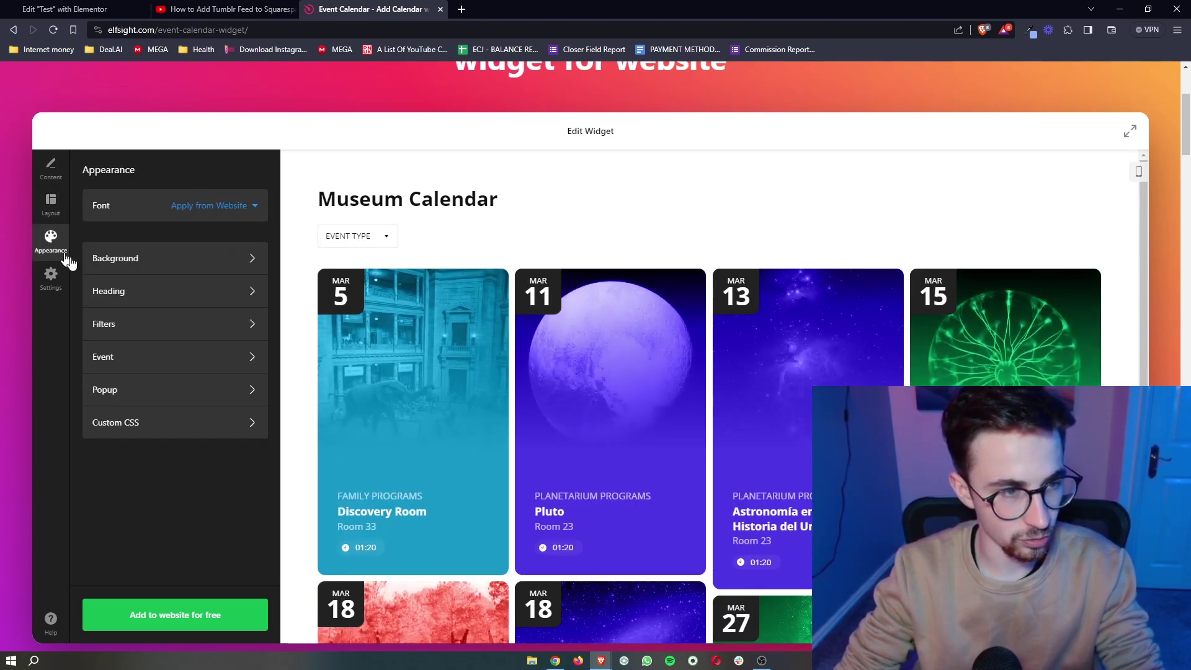
pyautogui.click(166, 258)
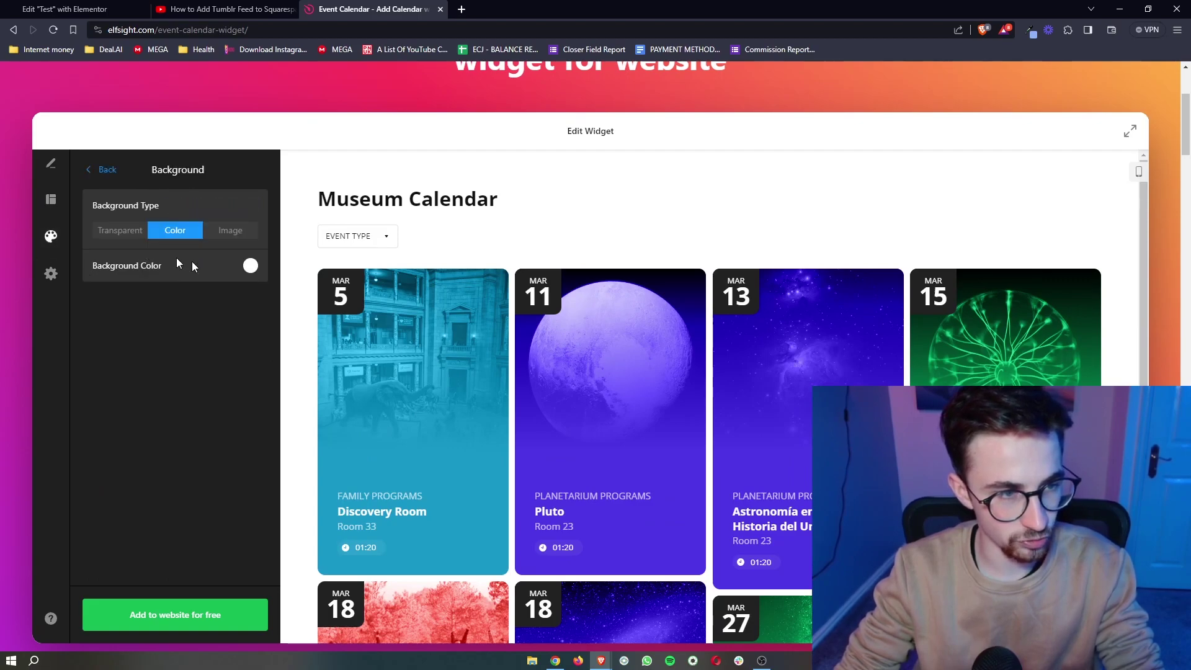
pyautogui.click(236, 230)
pyautogui.click(174, 230)
pyautogui.click(105, 169)
# Return to the calendar's content settings and add the finished widget to the website for free.
pyautogui.scroll(-1, 171, 338)
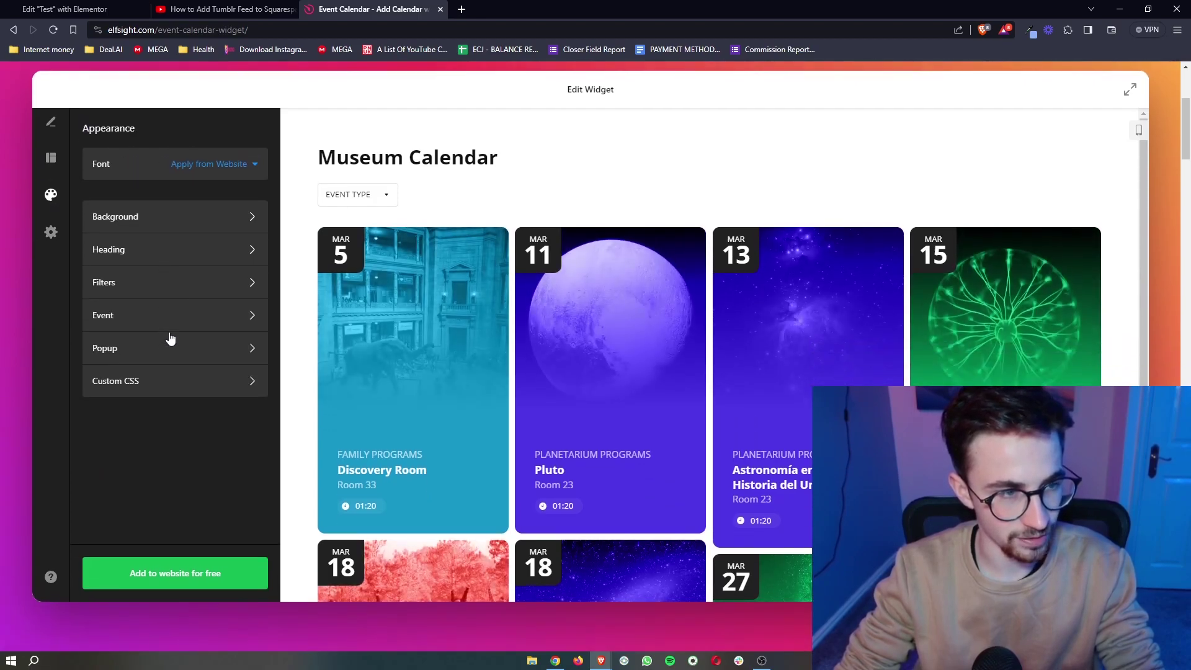
pyautogui.click(51, 158)
pyautogui.click(51, 123)
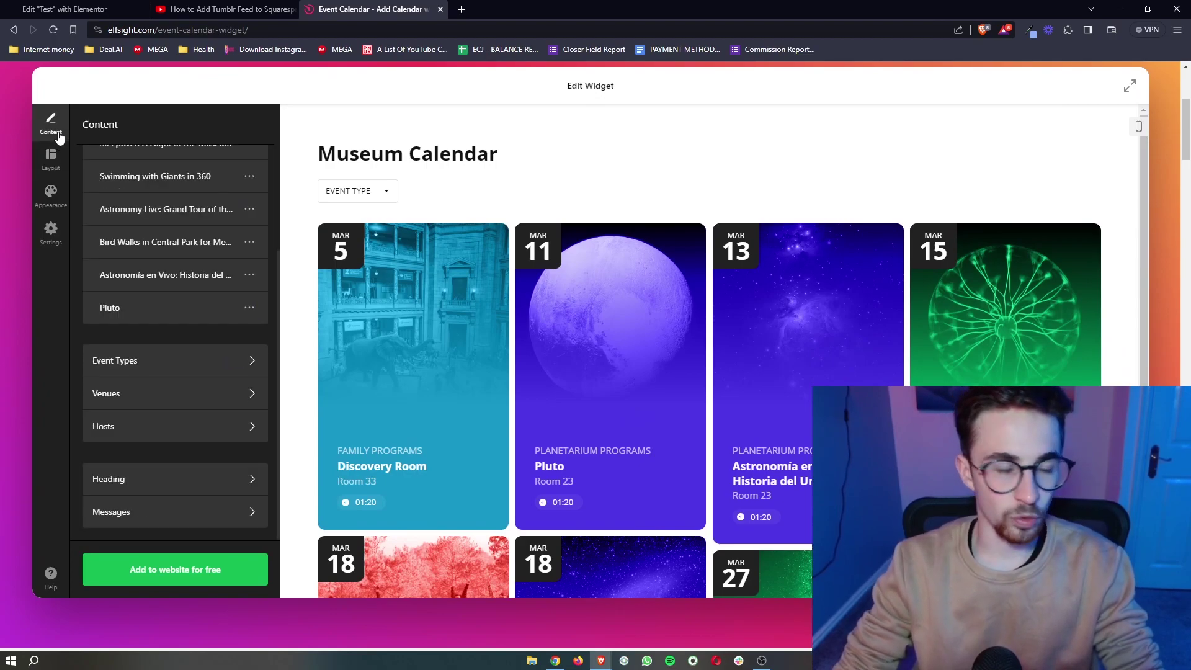
pyautogui.scroll(1, 665, 407)
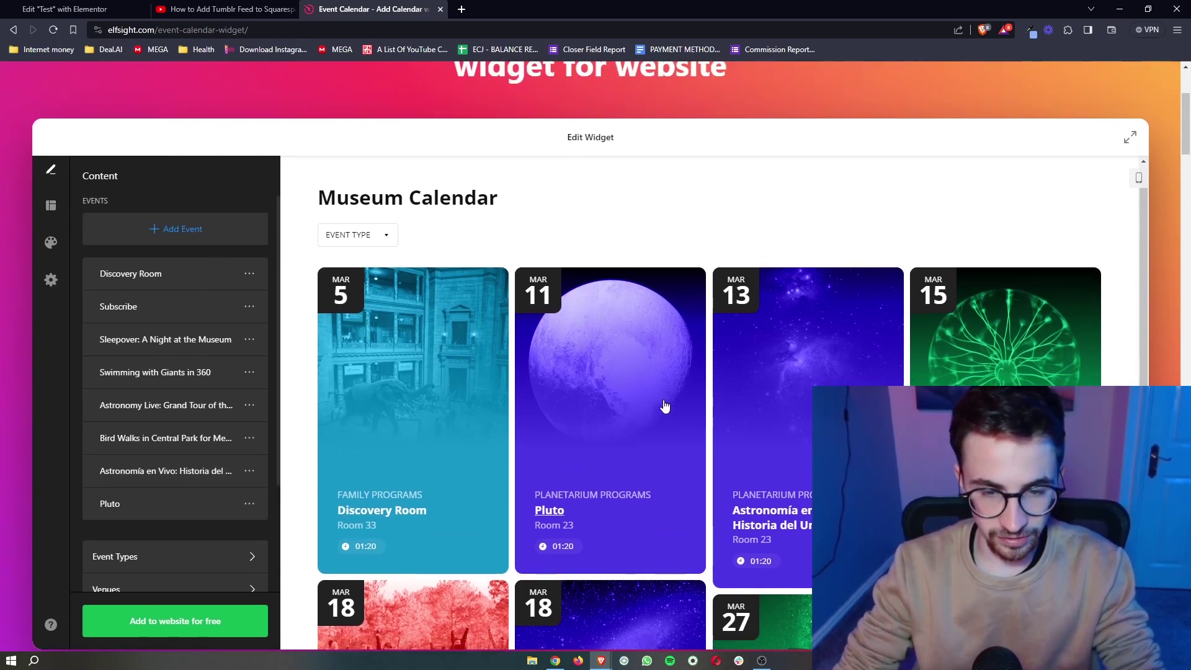
pyautogui.scroll(-3, 666, 407)
pyautogui.scroll(2, 665, 407)
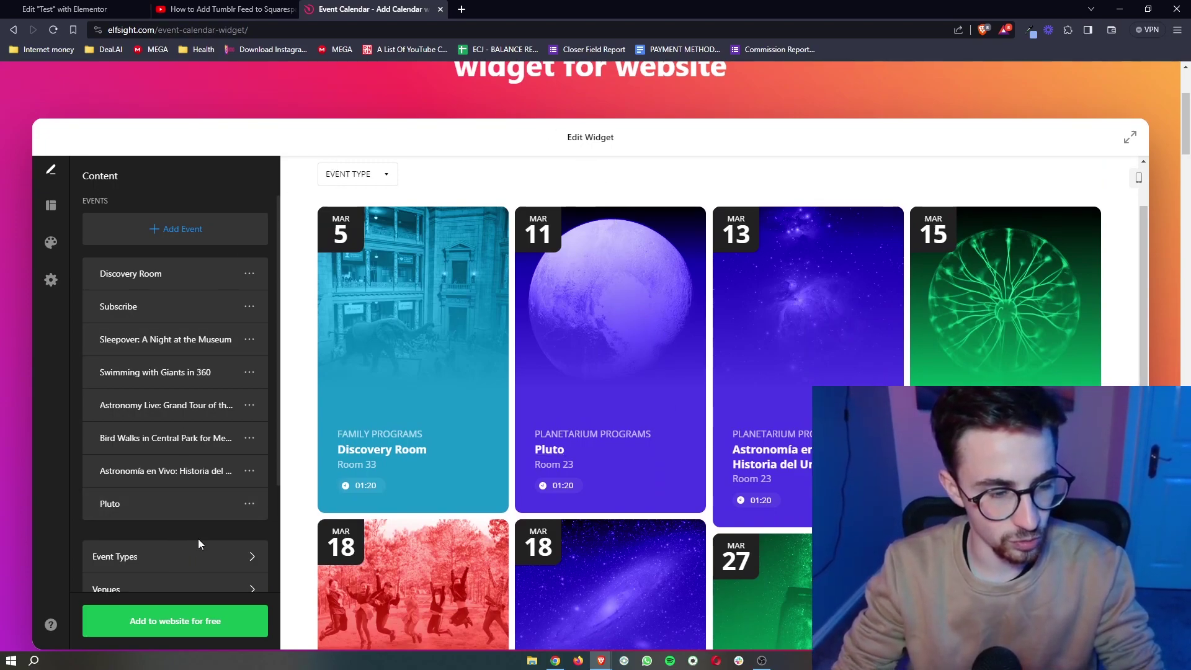
pyautogui.click(180, 628)
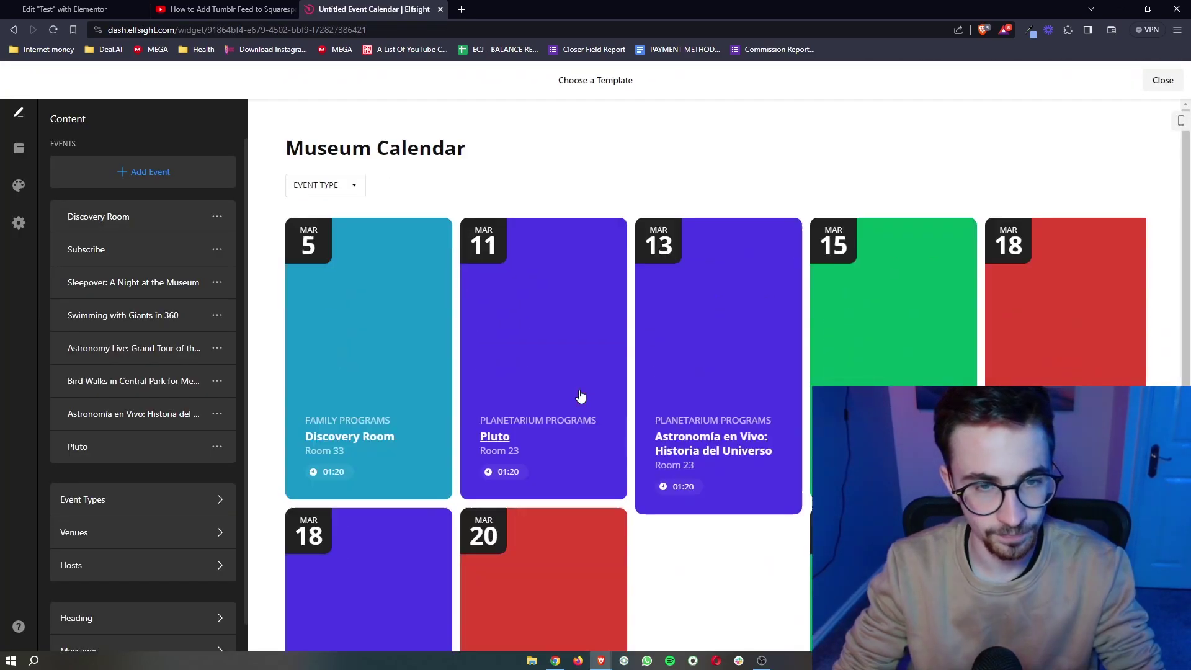
# Review the calendar in the dashboard and compare the views and features of the available Event Calendar plans.
pyautogui.scroll(-5, 782, 215)
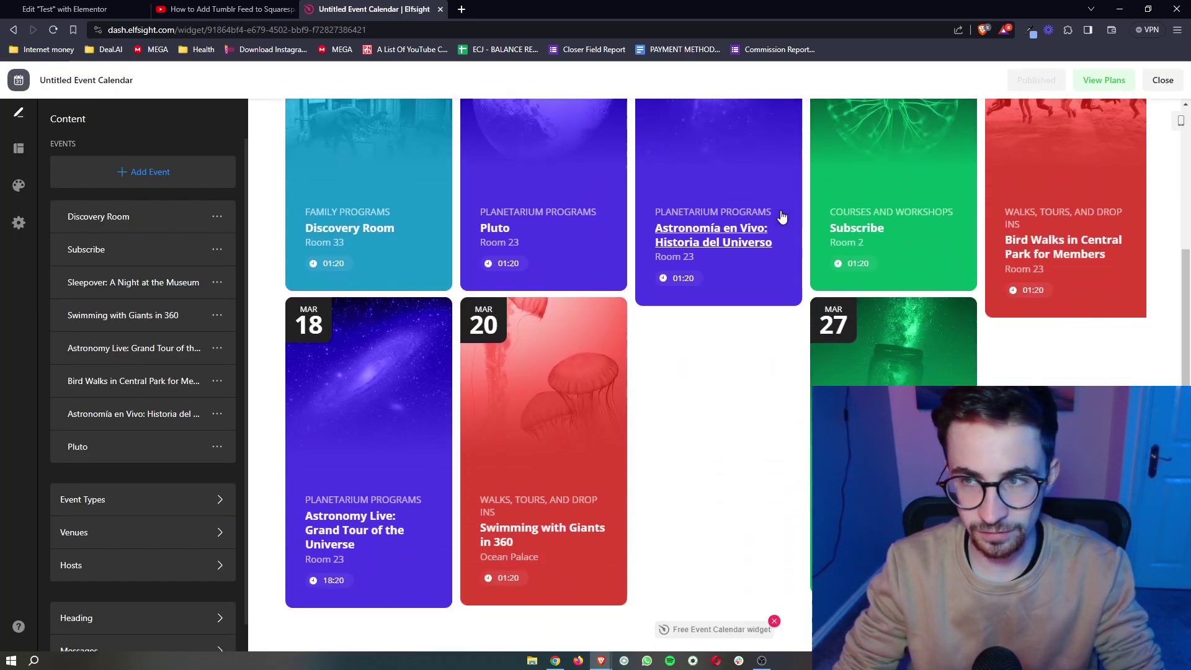
pyautogui.scroll(4, 782, 217)
pyautogui.scroll(1, 781, 217)
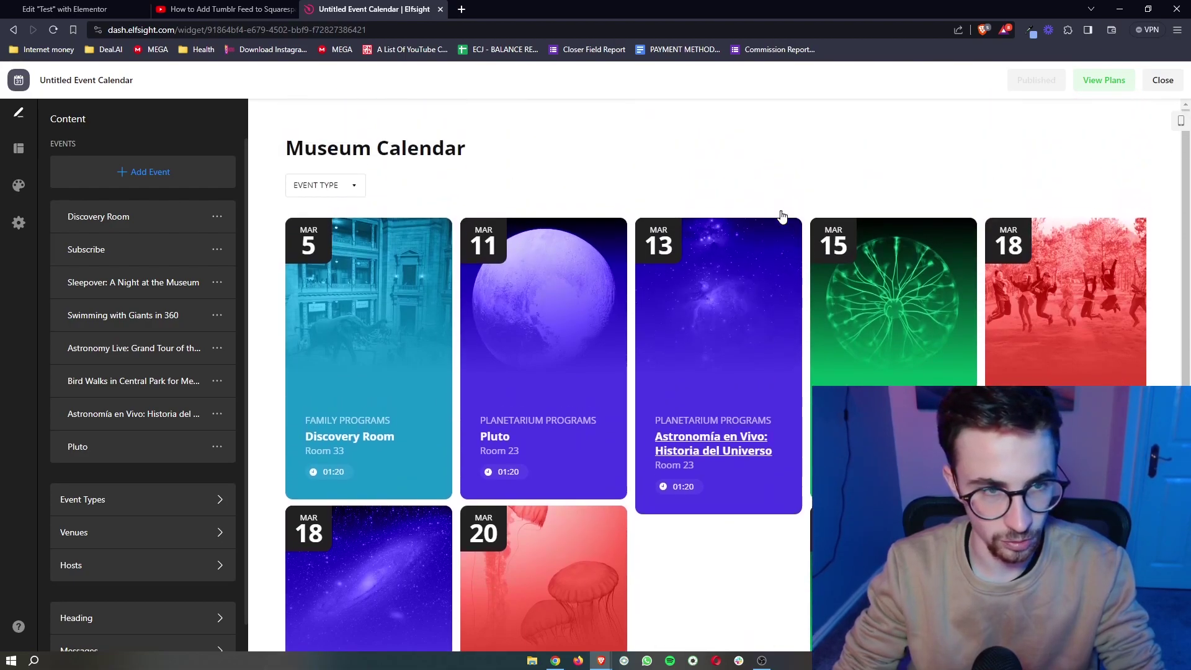
pyautogui.click(1095, 89)
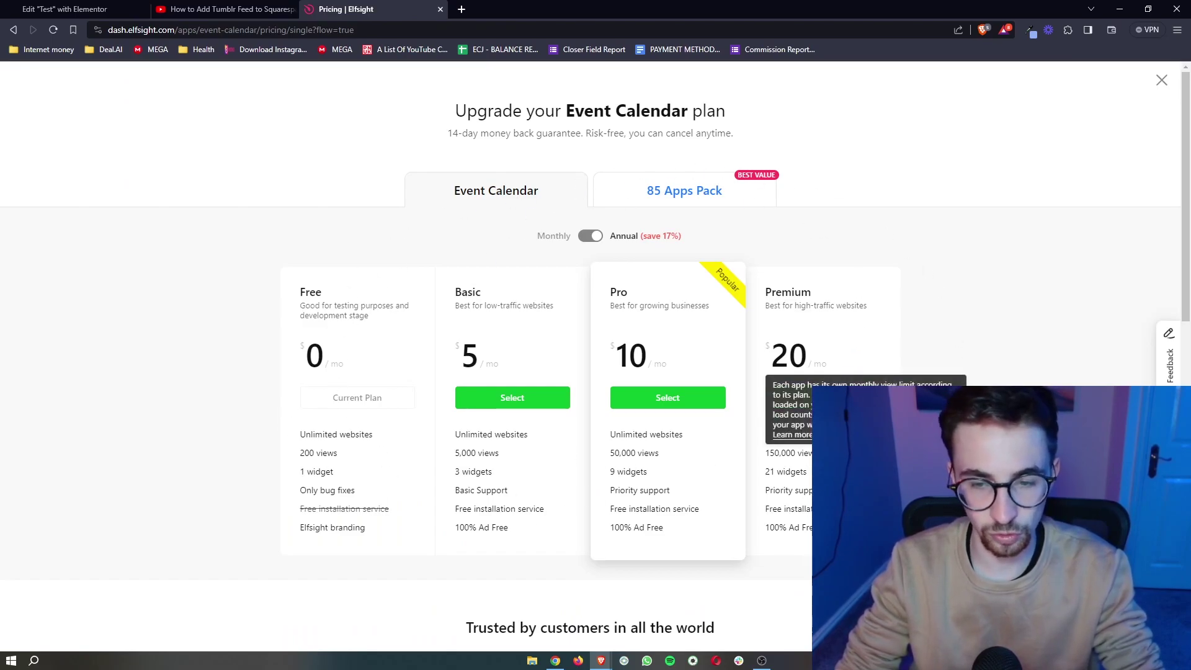
pyautogui.moveTo(804, 454); pyautogui.dragTo(766, 456)
pyautogui.click(763, 457)
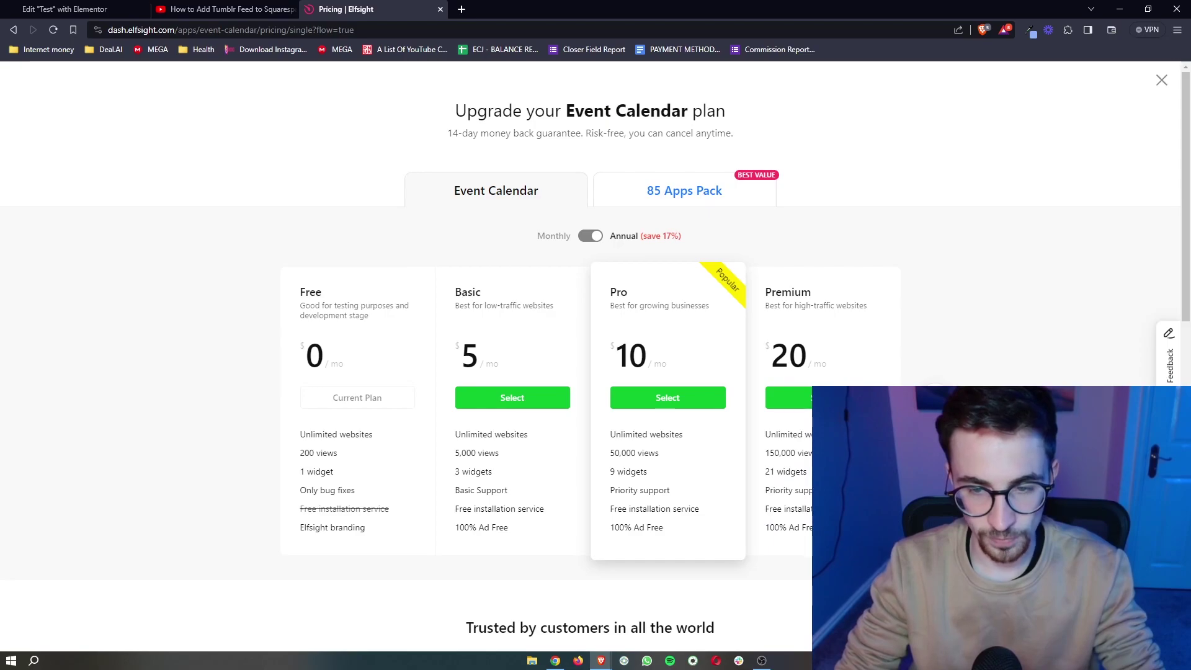
pyautogui.moveTo(797, 452)
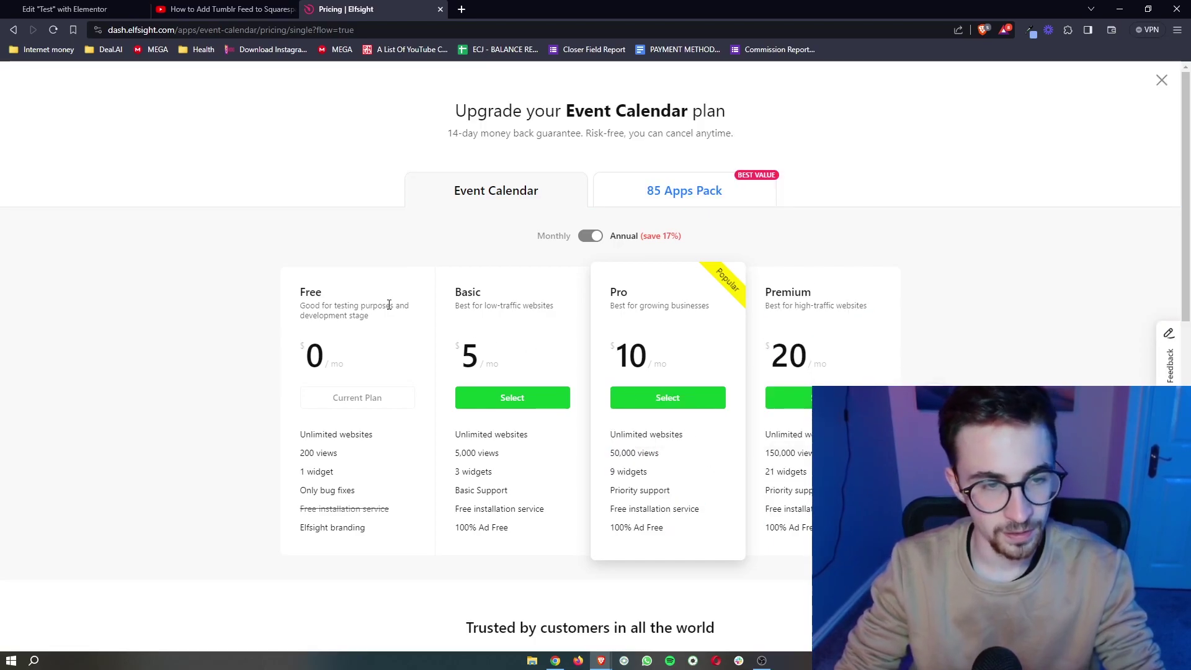
pyautogui.moveTo(650, 453)
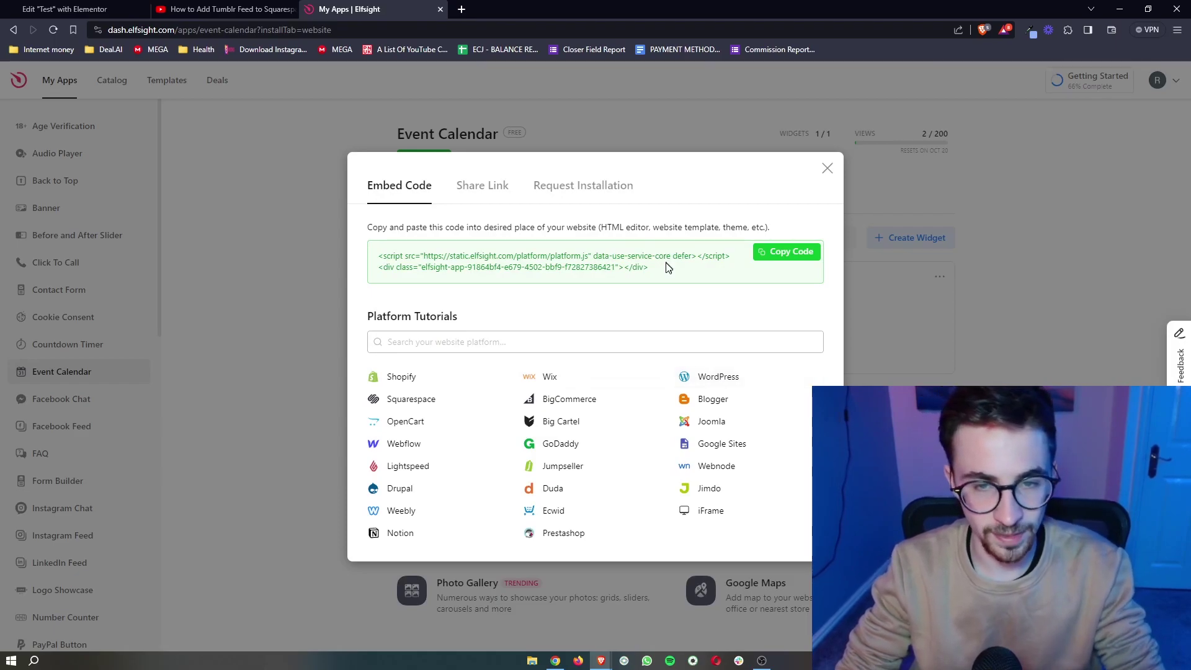
# Copy the Event Calendar widget's embed code and switch to the Test page in the Elementor editor.
pyautogui.moveTo(668, 267); pyautogui.dragTo(378, 256)
pyautogui.hotkey('ctrl', 'c')
pyautogui.click(527, 335)
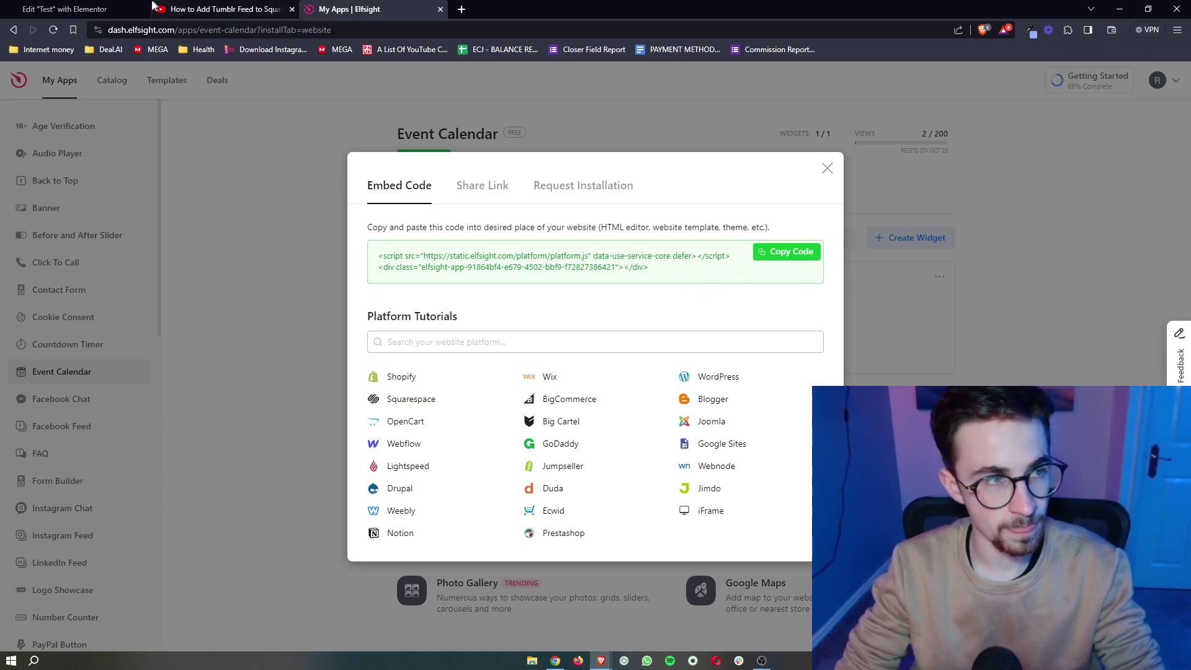
pyautogui.click(131, 8)
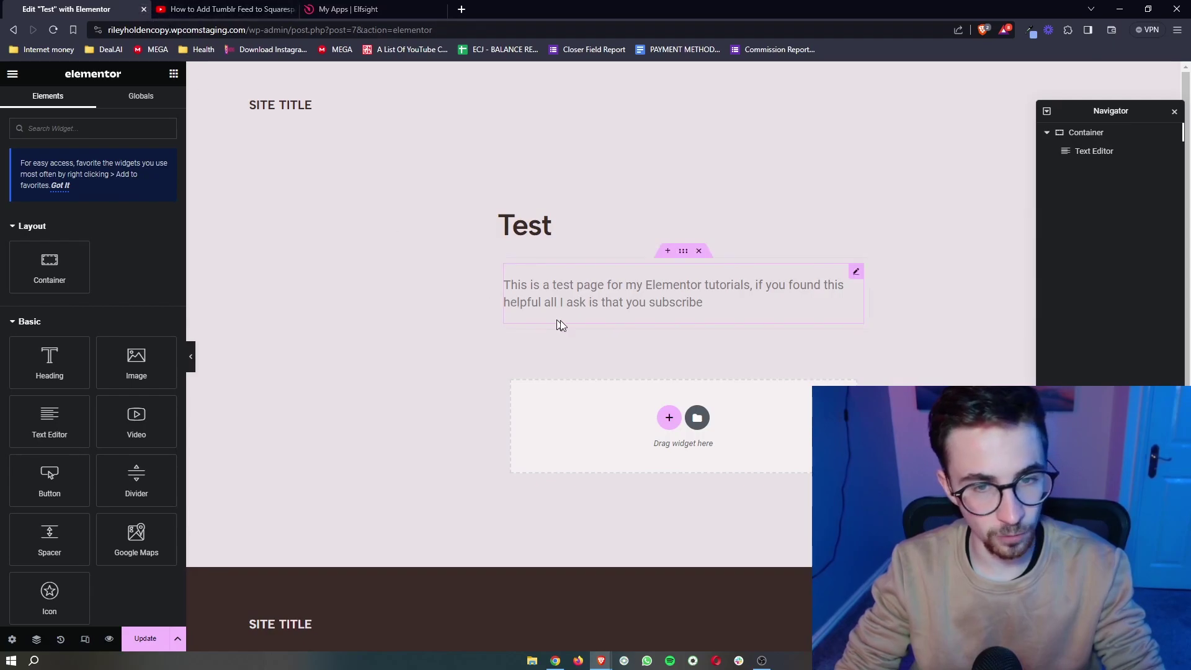
# Find the HTML widget and place it directly below the Test page's text block.
pyautogui.click(92, 130)
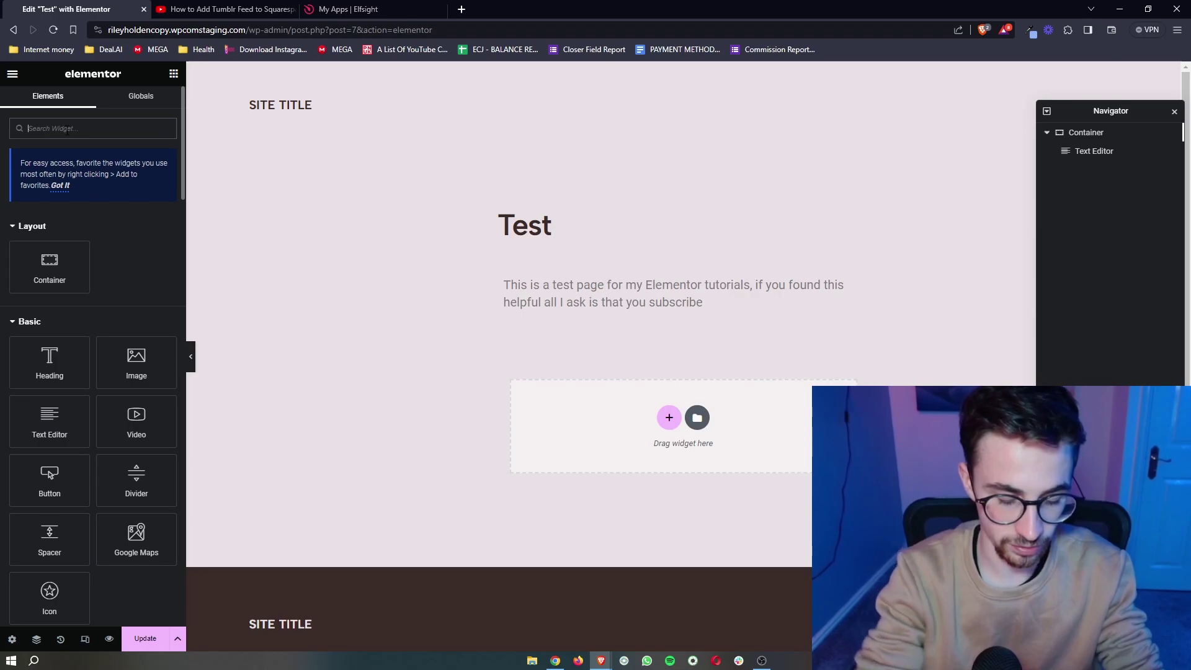
pyautogui.write('html')
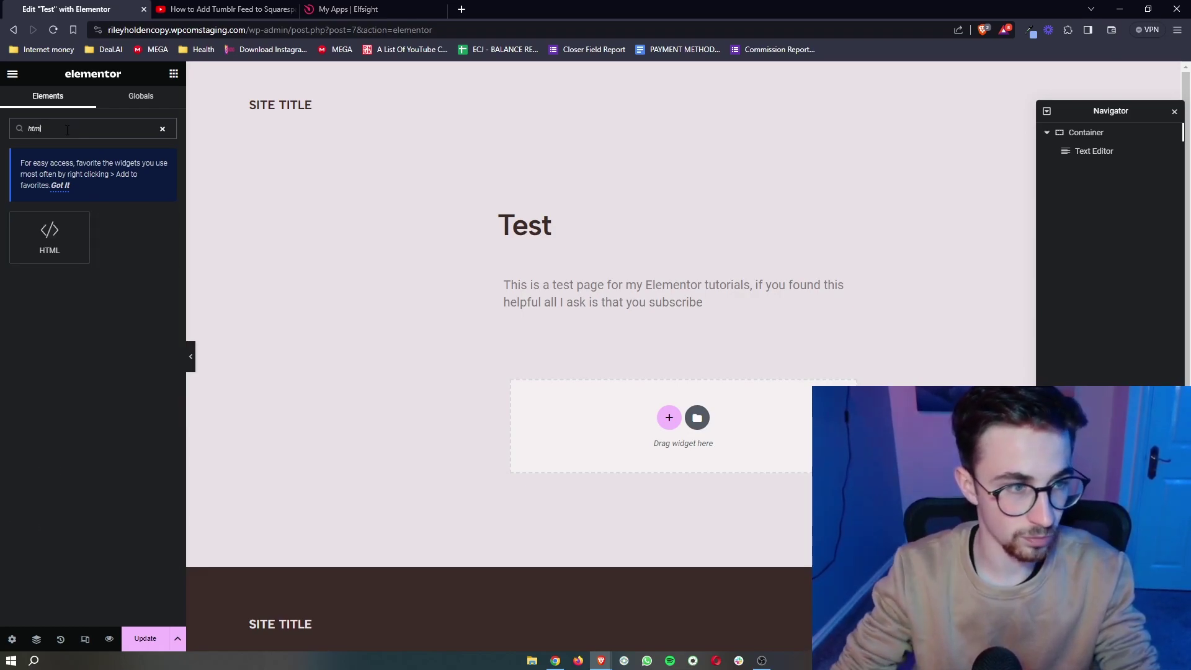
pyautogui.moveTo(73, 235); pyautogui.dragTo(639, 319)
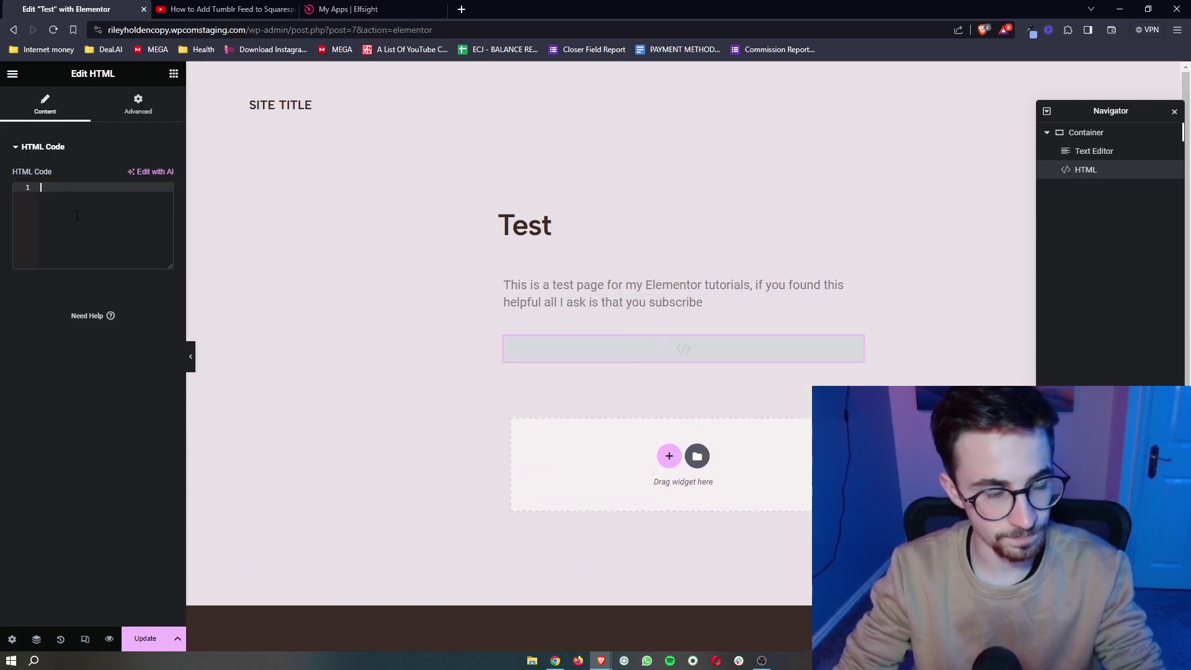
# Paste the calendar's embed code into the HTML widget and check the embedded events on the page.
pyautogui.hotkey('ctrl', 'v')
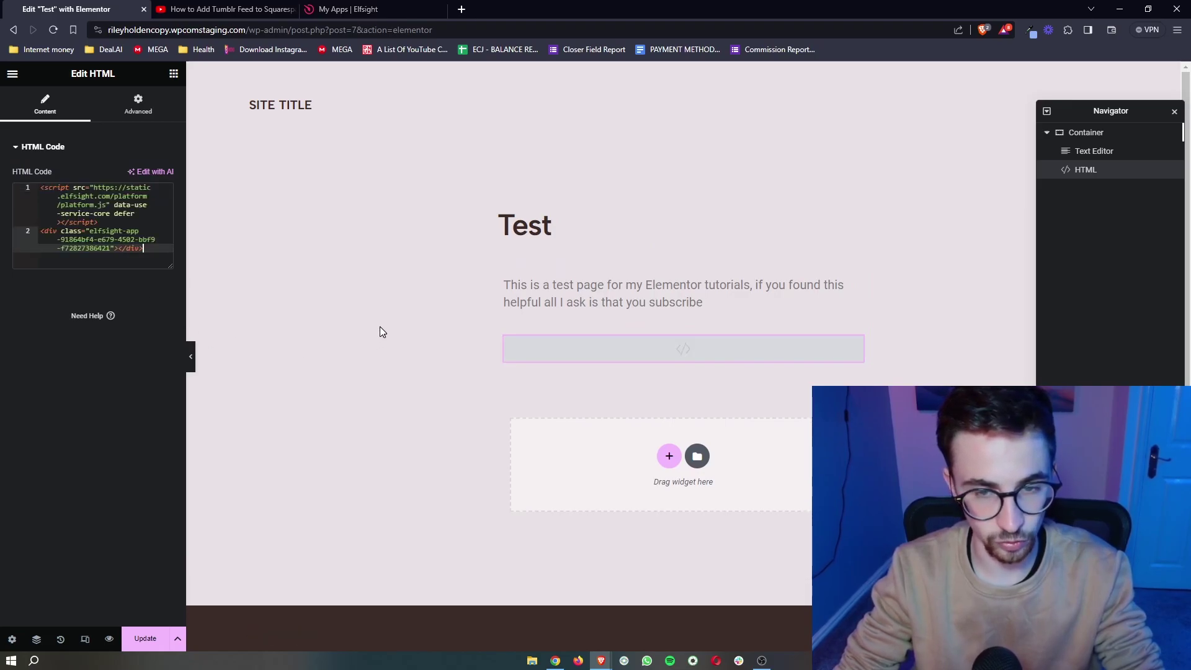
pyautogui.scroll(-7, 682, 355)
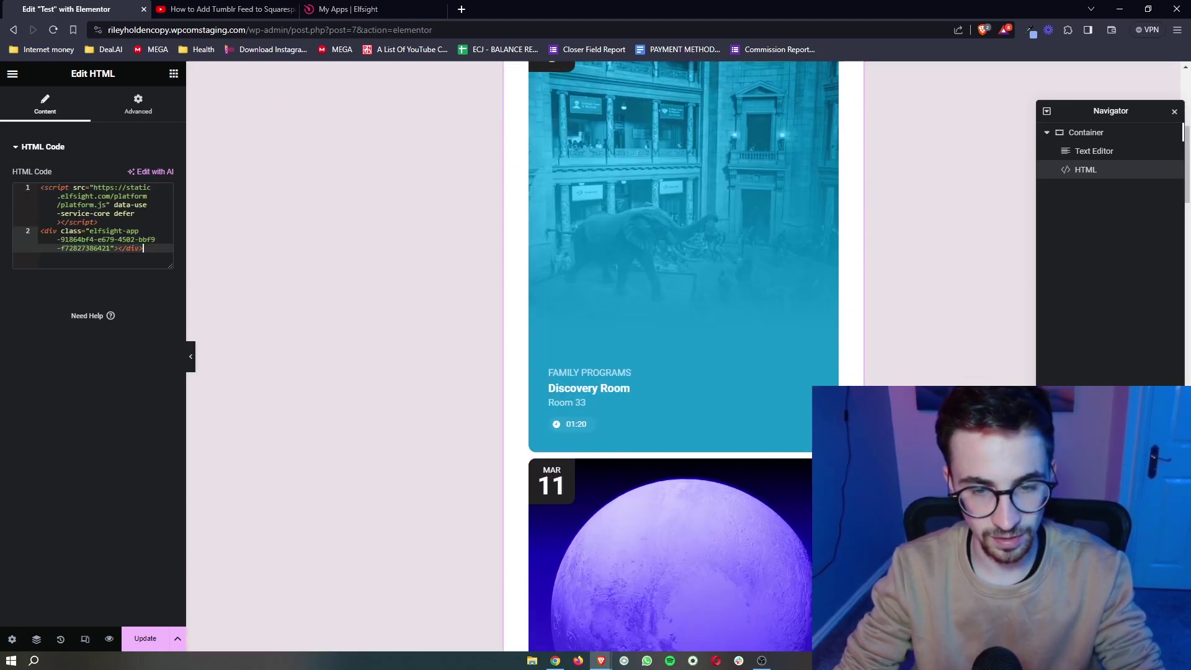
pyautogui.scroll(4, 683, 356)
pyautogui.scroll(-12, 683, 355)
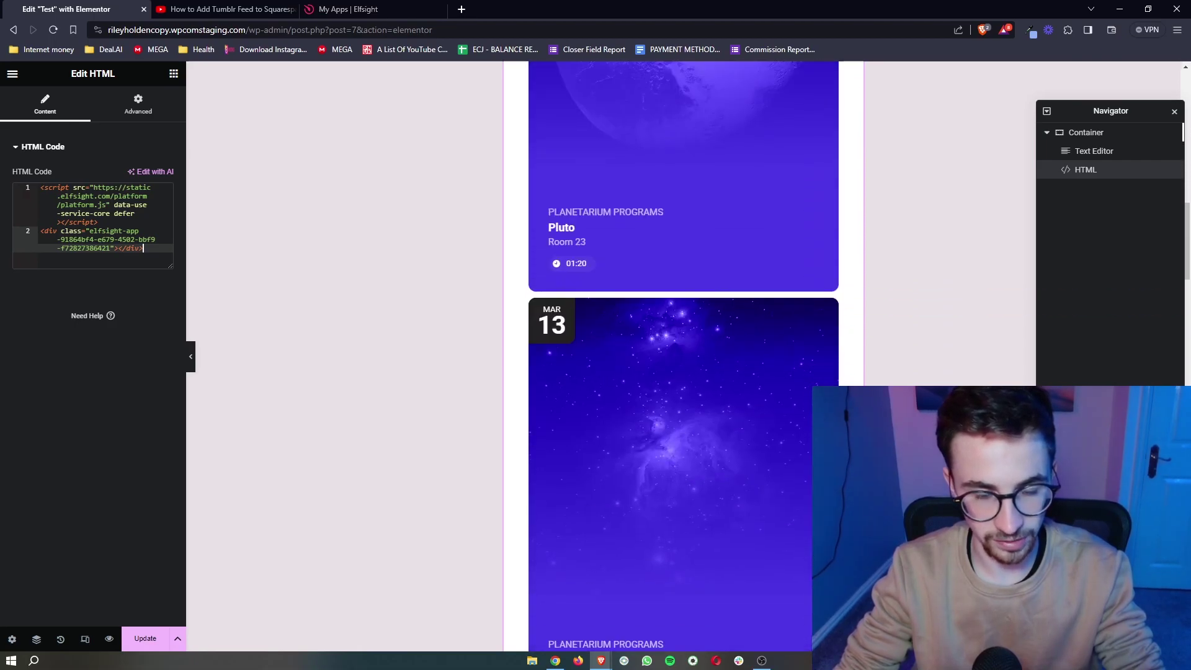
pyautogui.scroll(-6, 682, 357)
pyautogui.scroll(-10, 682, 310)
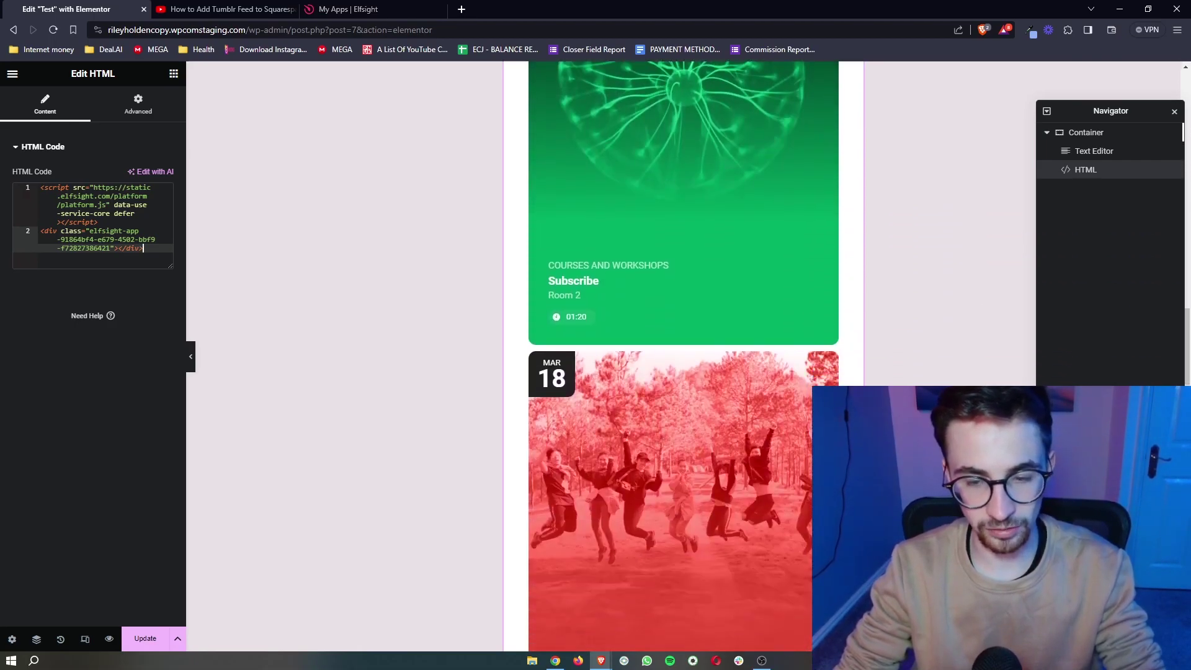